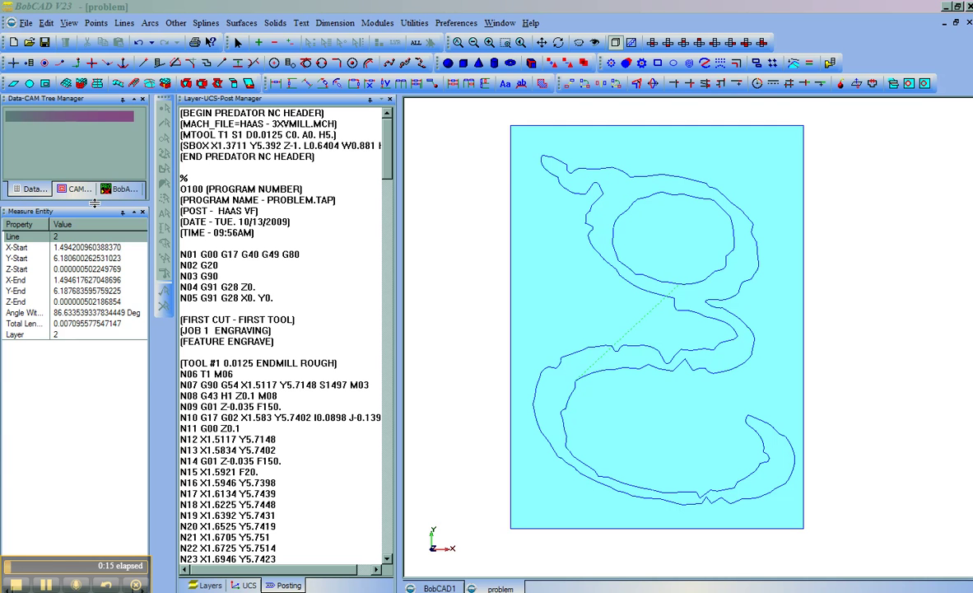
- Backplot the posted engraving program in the CNC editor to check its toolpath, and close the editor
drag(94, 202, 94, 343)
right_click(230, 162)
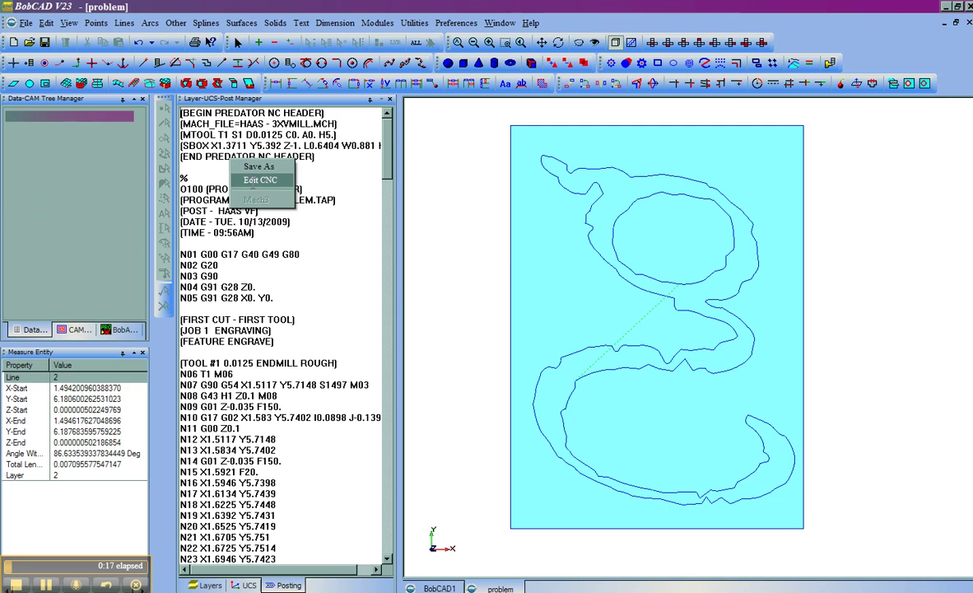
click(253, 179)
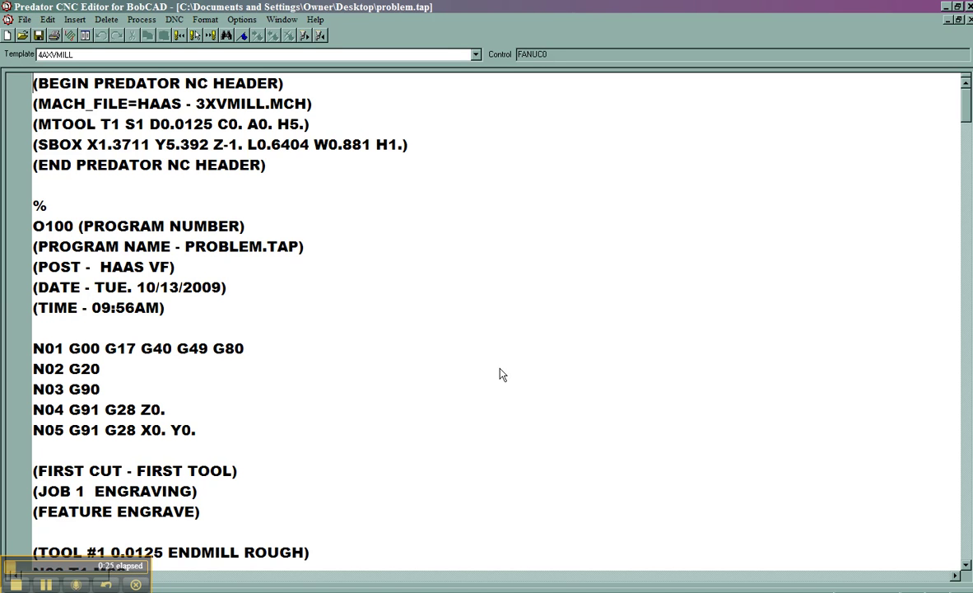
right_click(213, 79)
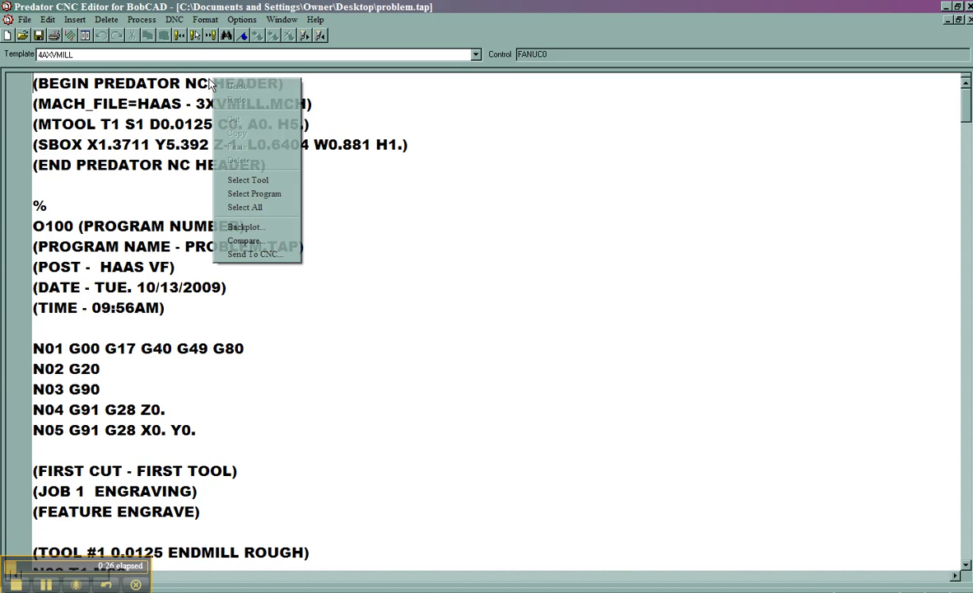
click(247, 227)
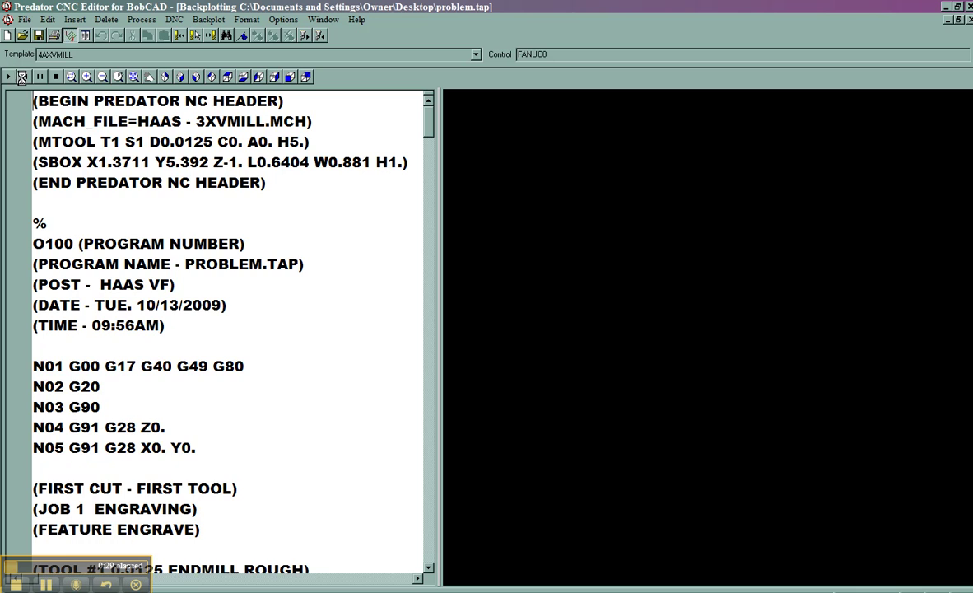
click(8, 77)
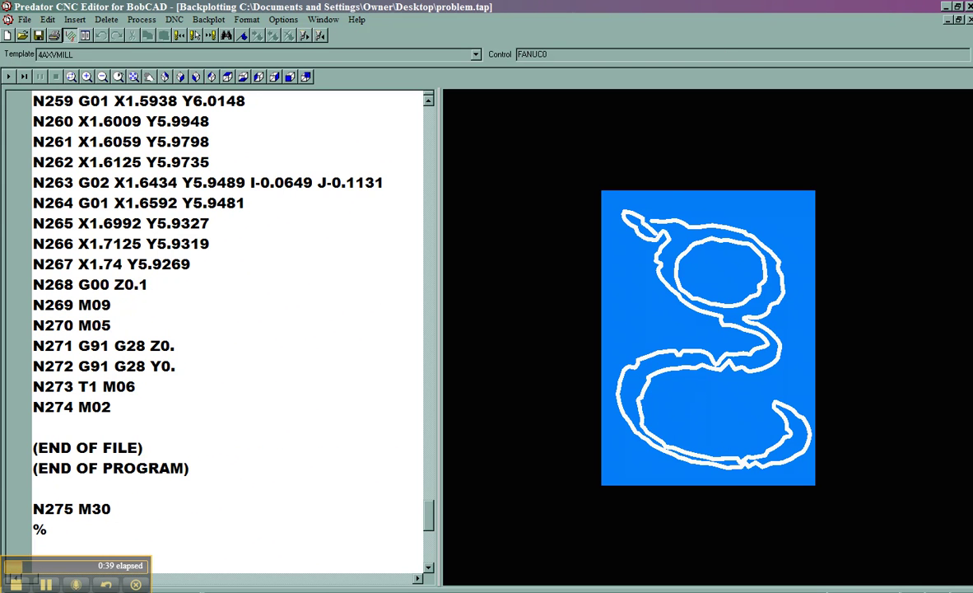
click(968, 6)
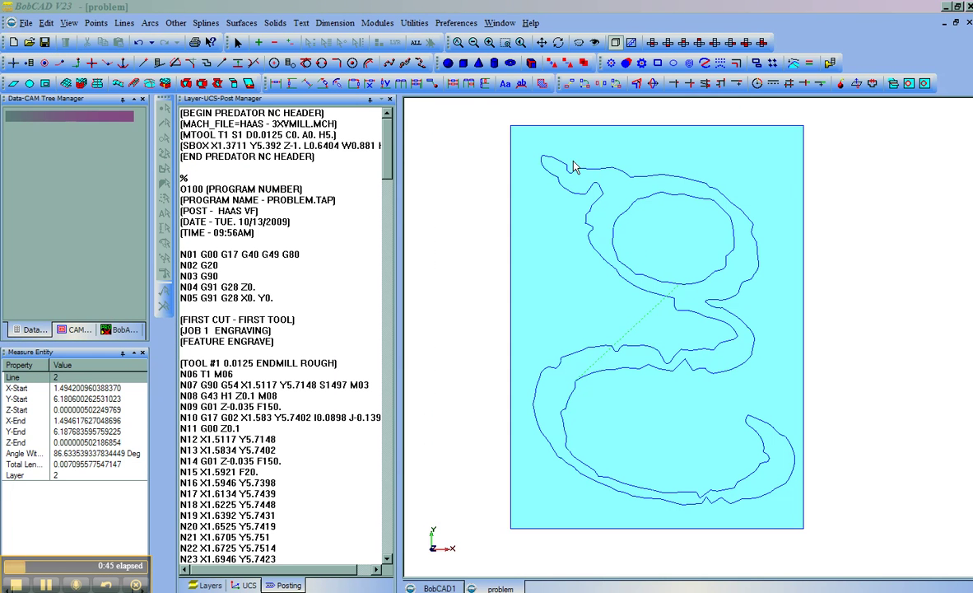
- Equalize the outer contour of the letter g with a maximum division length of 0.001001
scroll(574, 167, up, 5)
scroll(721, 171, down, 3)
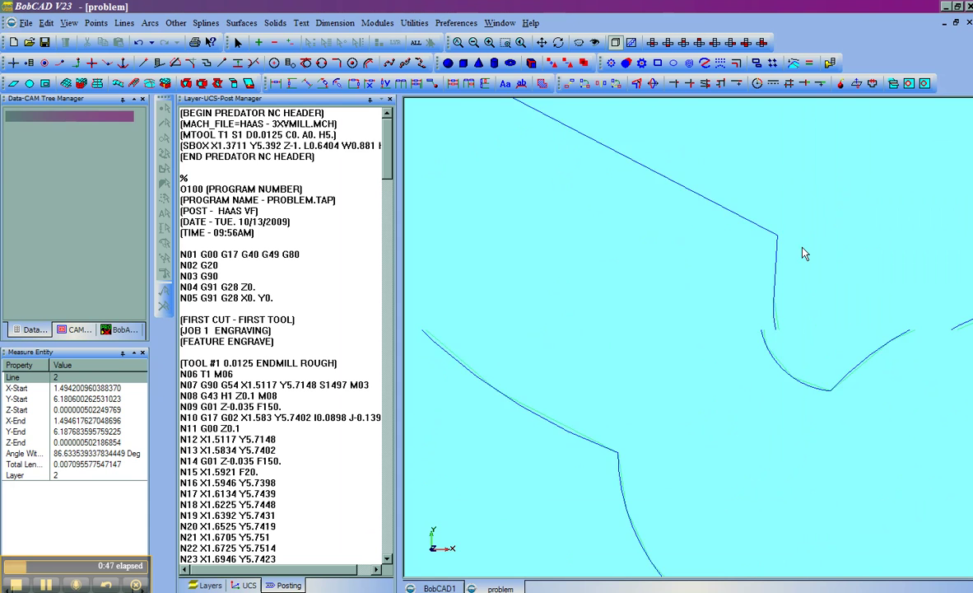
scroll(774, 337, down, 6)
drag(736, 325, 680, 421)
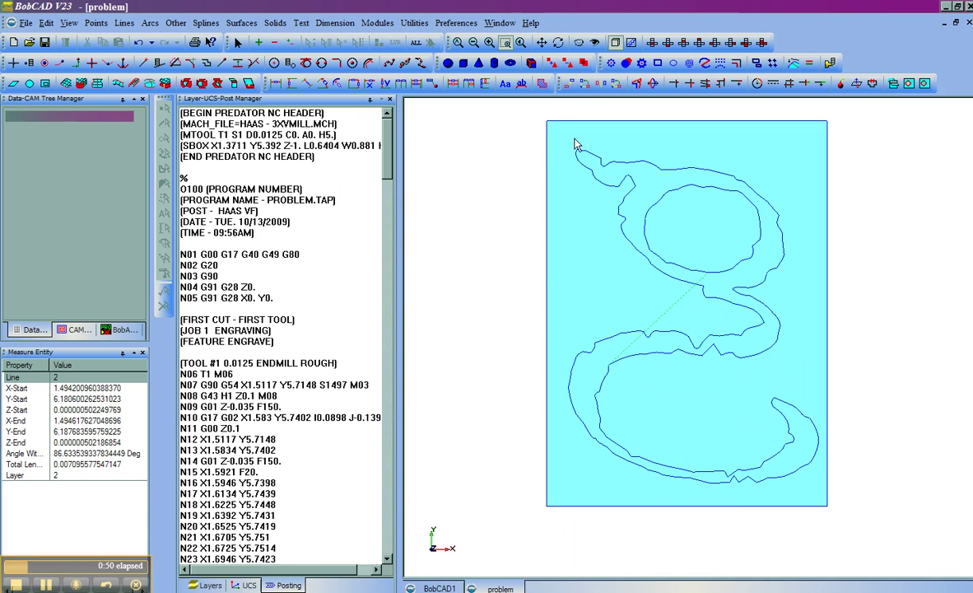
click(177, 24)
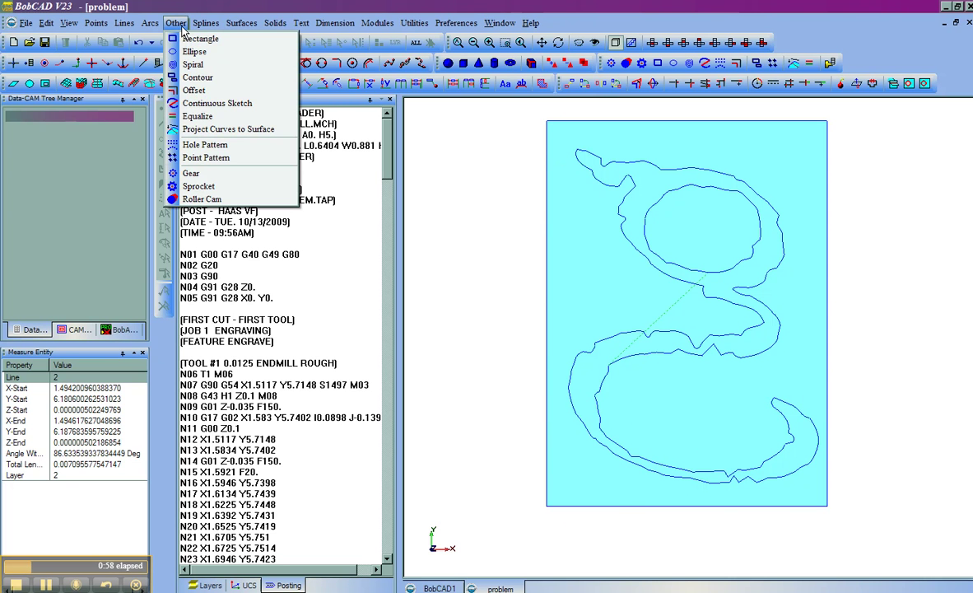
click(213, 120)
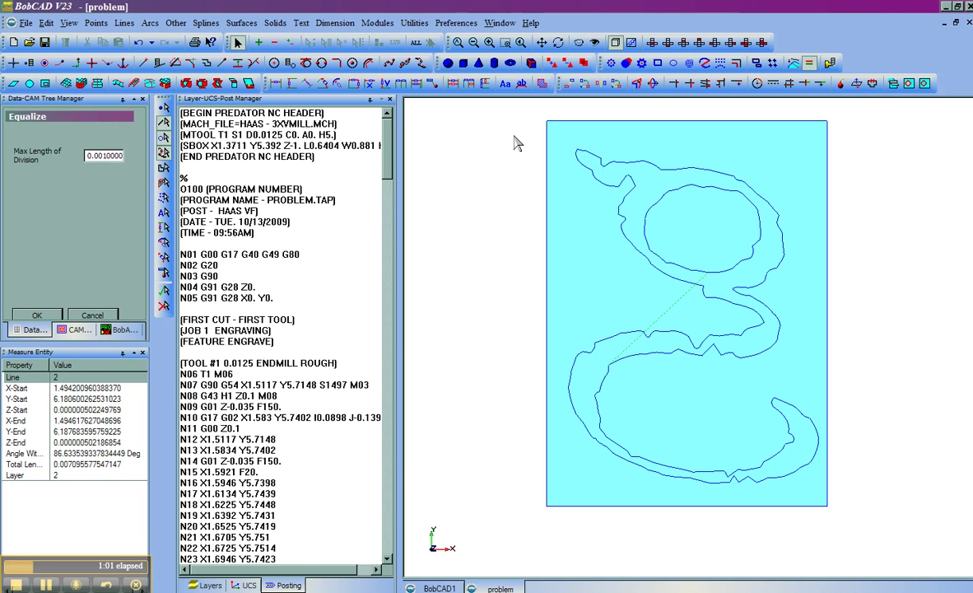
drag(110, 156, 152, 152)
text(.001)
click(599, 162)
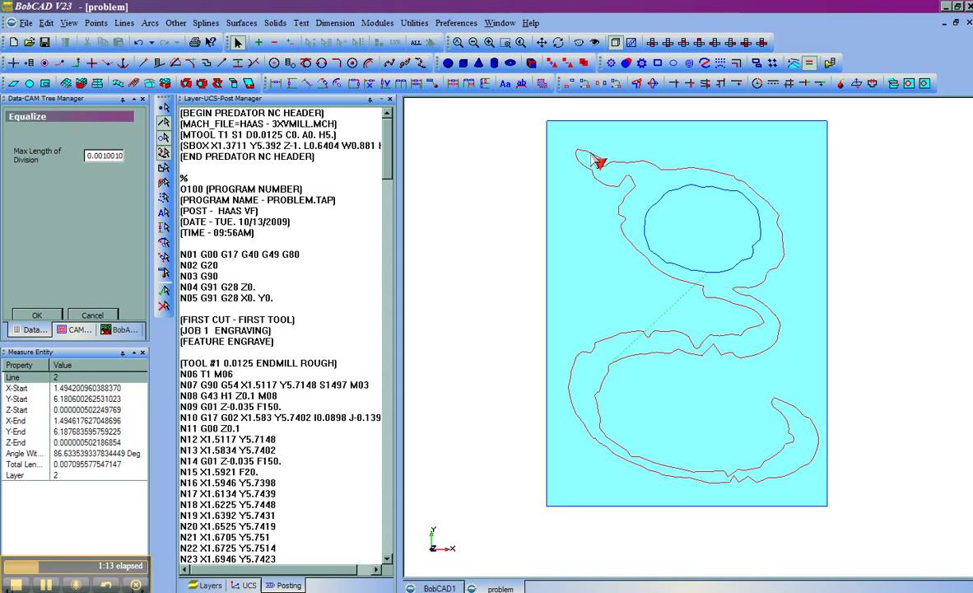
right_click(690, 143)
click(713, 145)
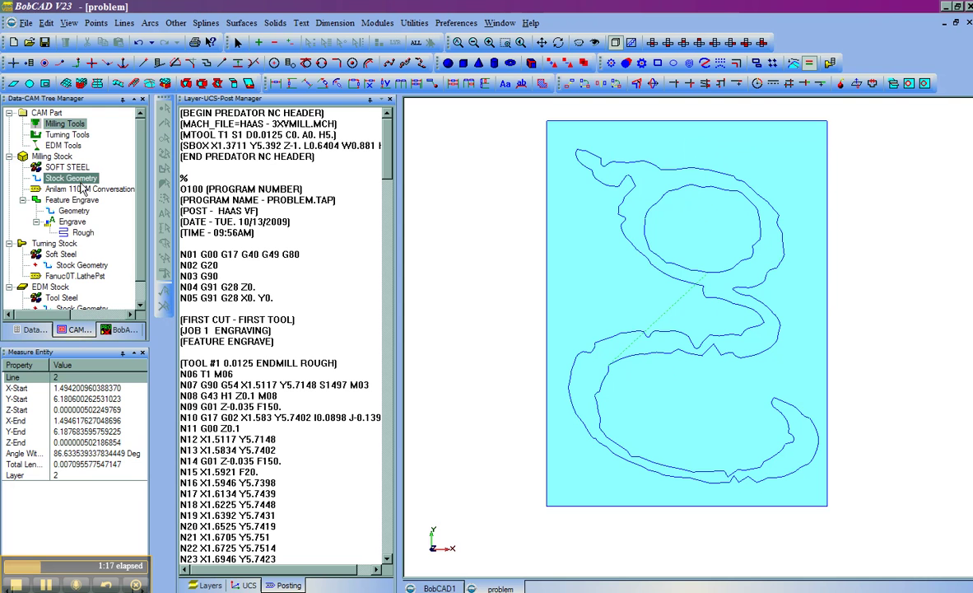
right_click(82, 213)
click(89, 222)
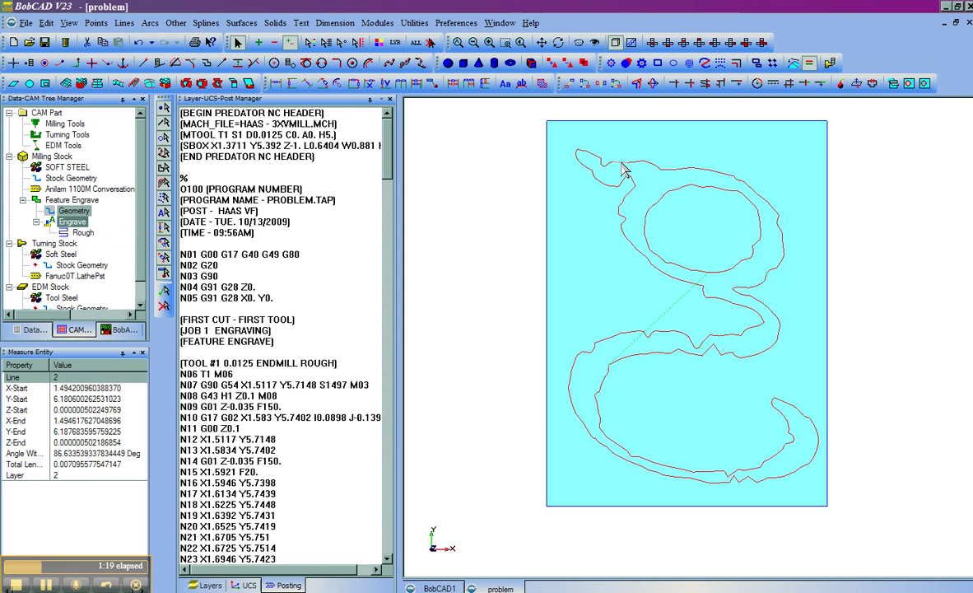
right_click(569, 132)
click(581, 136)
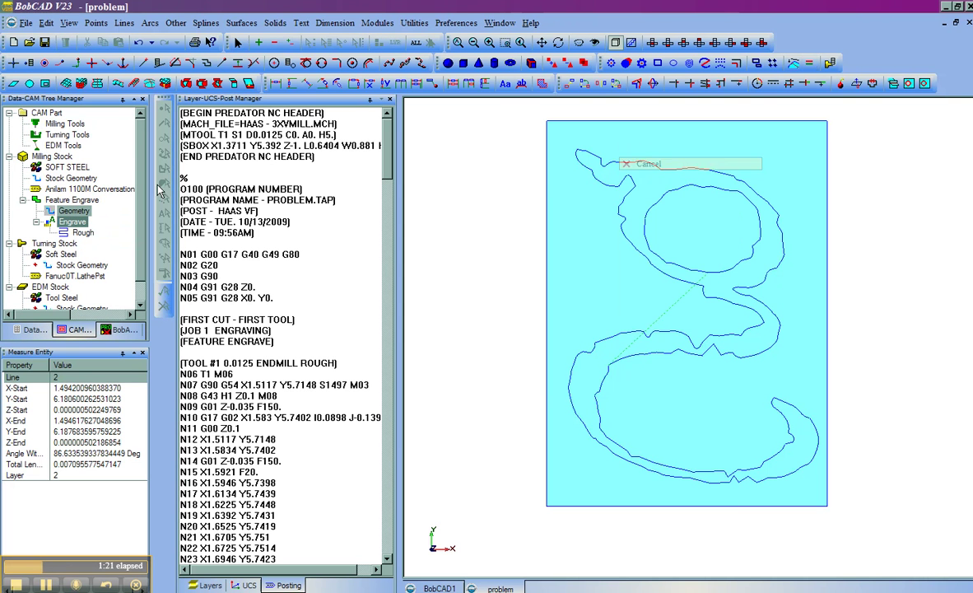
- Remove the Engrave feature's assigned geometry and reselect only the outer contour of the letter g
right_click(76, 212)
click(97, 232)
right_click(77, 211)
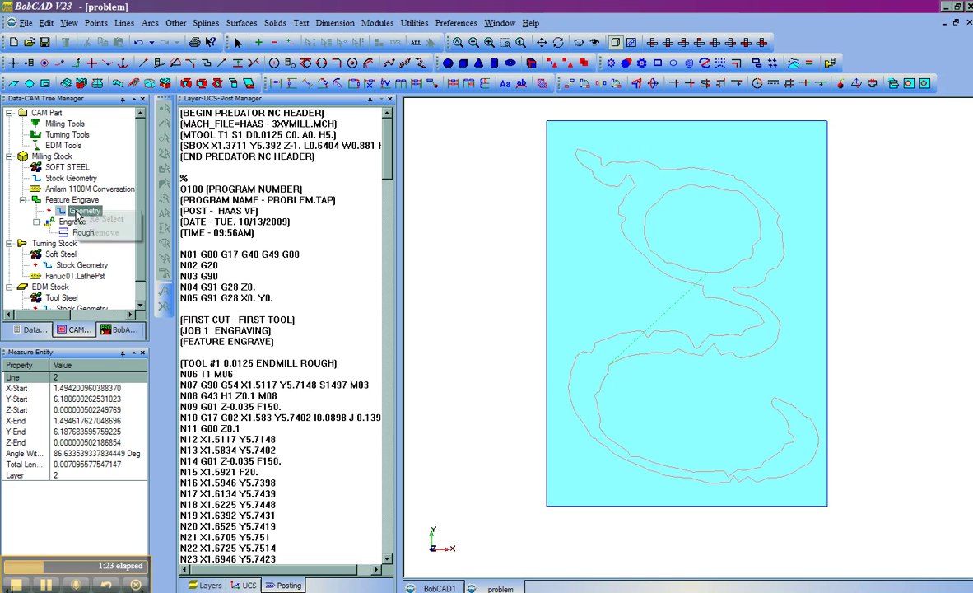
click(94, 218)
right_click(556, 146)
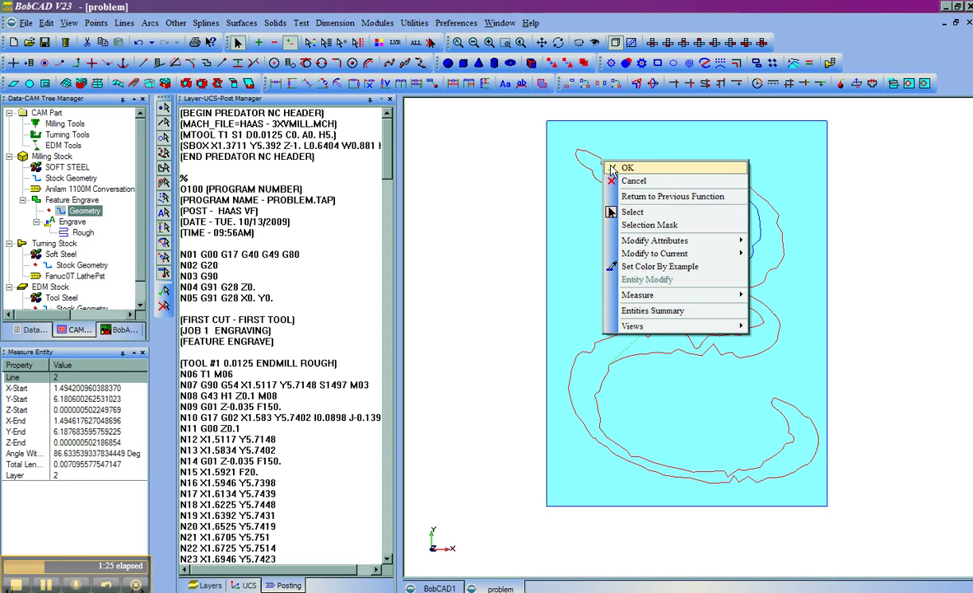
click(626, 168)
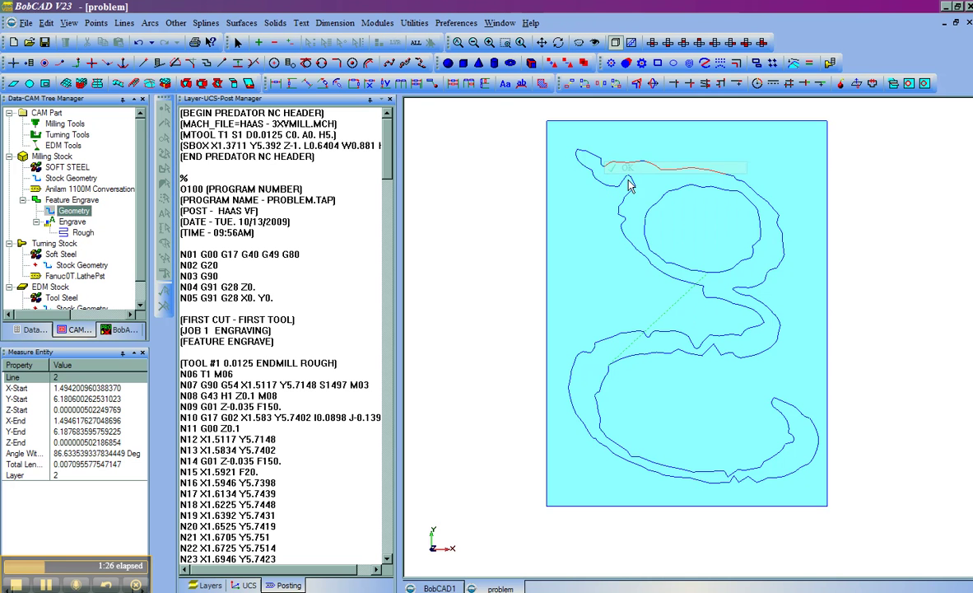
- Recompute the Engrave toolpath and post the milling program
right_click(72, 221)
click(115, 236)
right_click(65, 124)
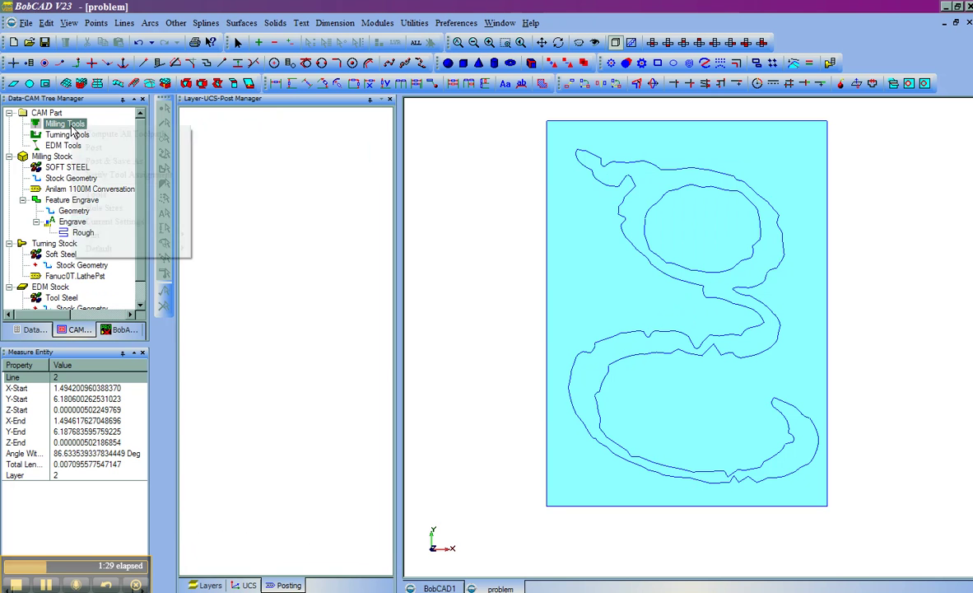
click(92, 149)
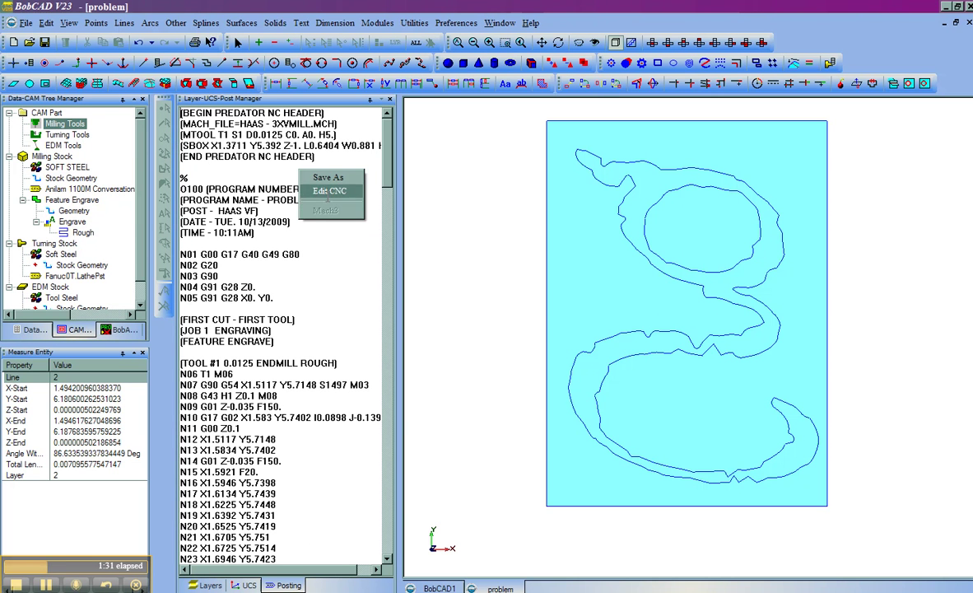
- Backplot the newly posted outer-contour program in the CNC editor, and return to BobCAD
click(329, 190)
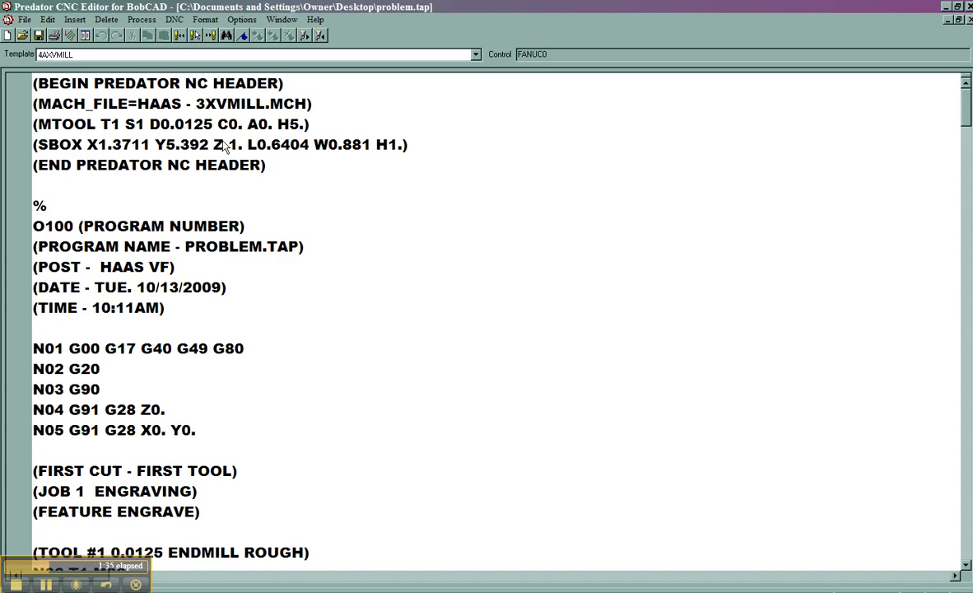
right_click(223, 146)
click(260, 285)
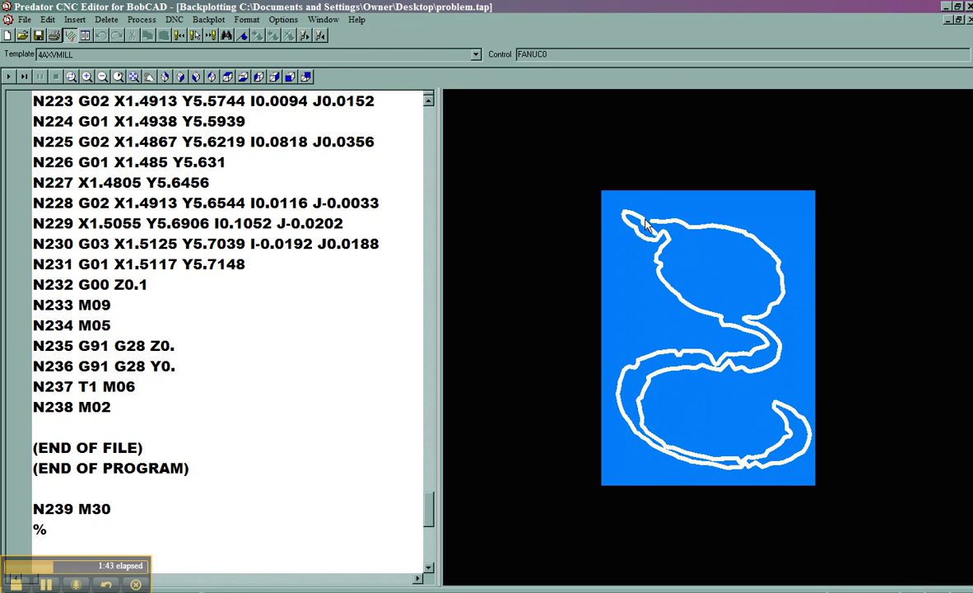
click(969, 6)
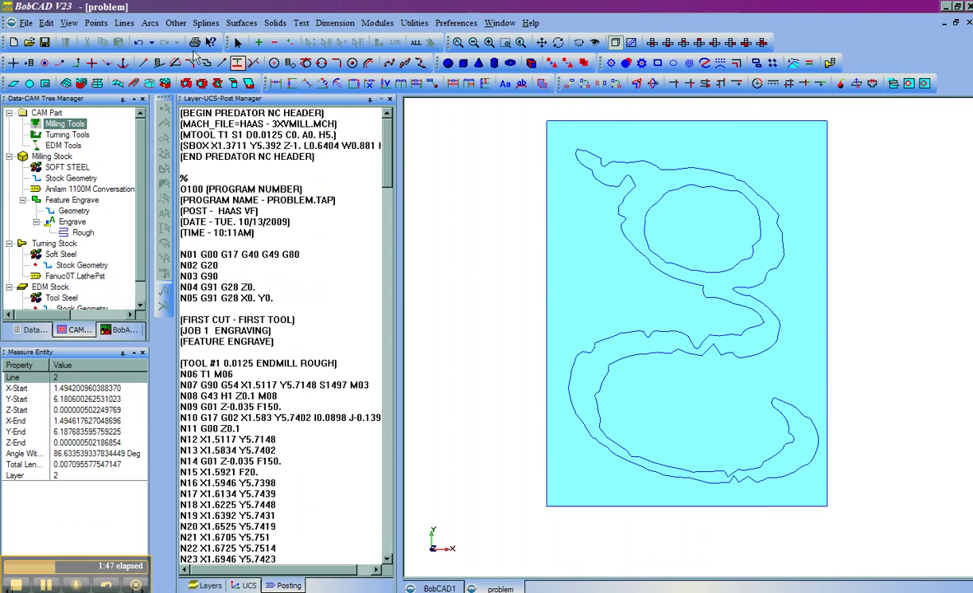
- Fit arcs to the outer contour of the letter g with a tolerance of 0.001
click(174, 23)
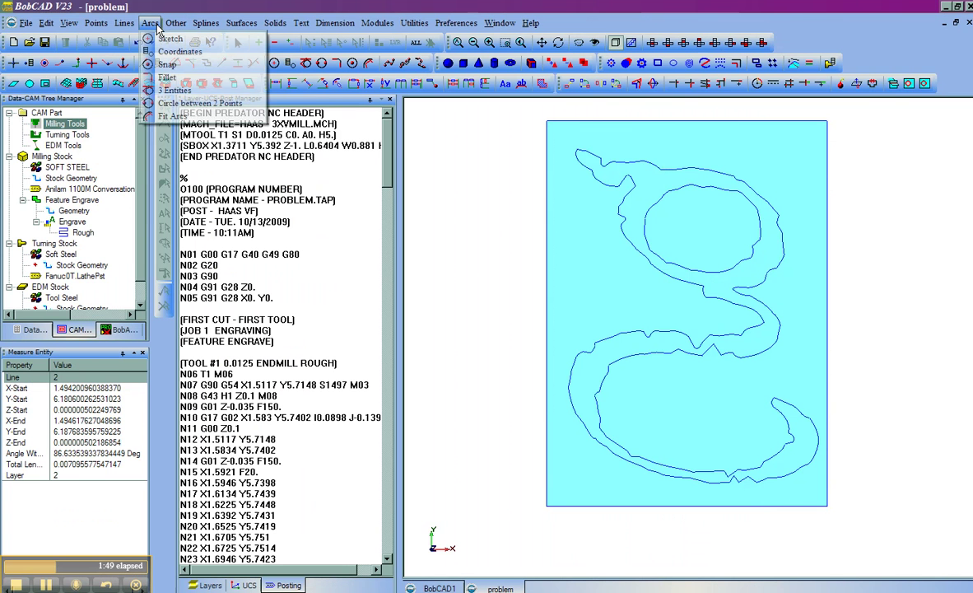
click(167, 115)
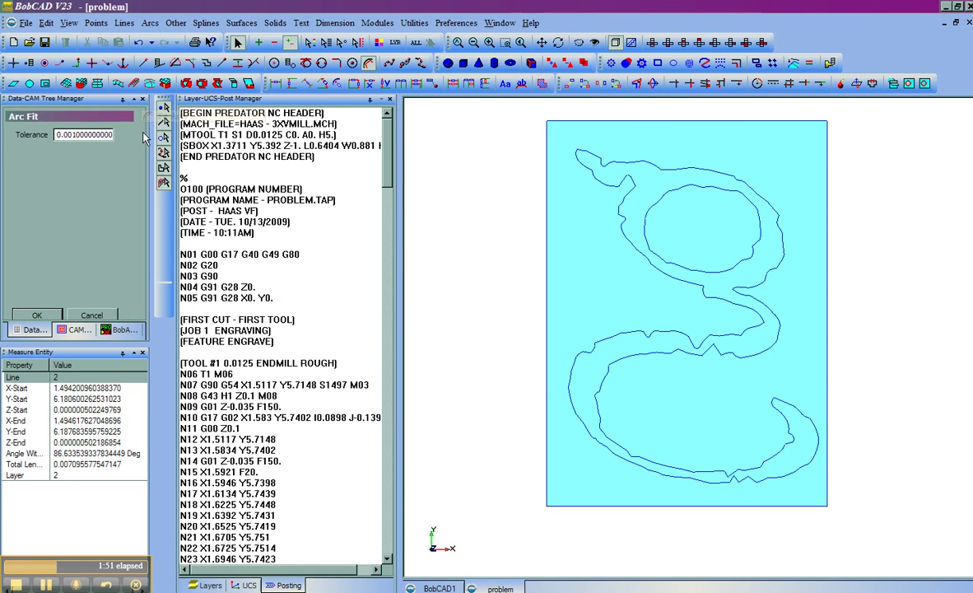
double_click(80, 135)
text(10)
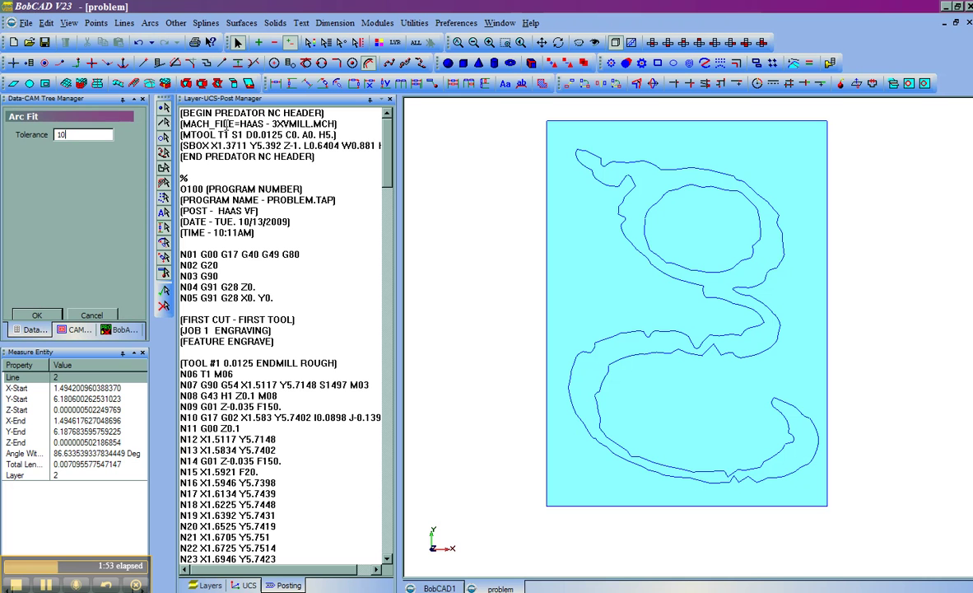
drag(88, 135, 20, 136)
click(591, 164)
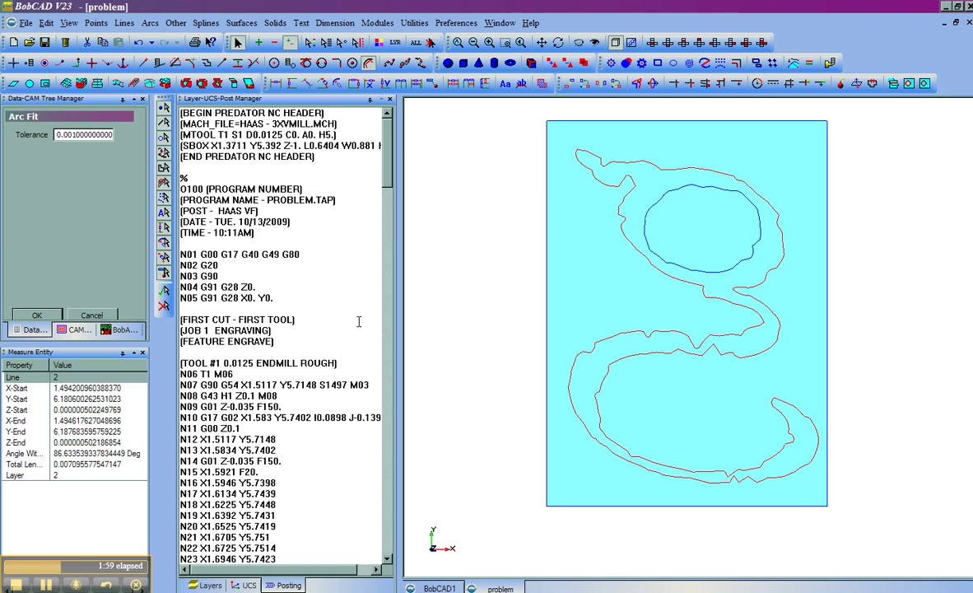
right_click(573, 226)
click(585, 230)
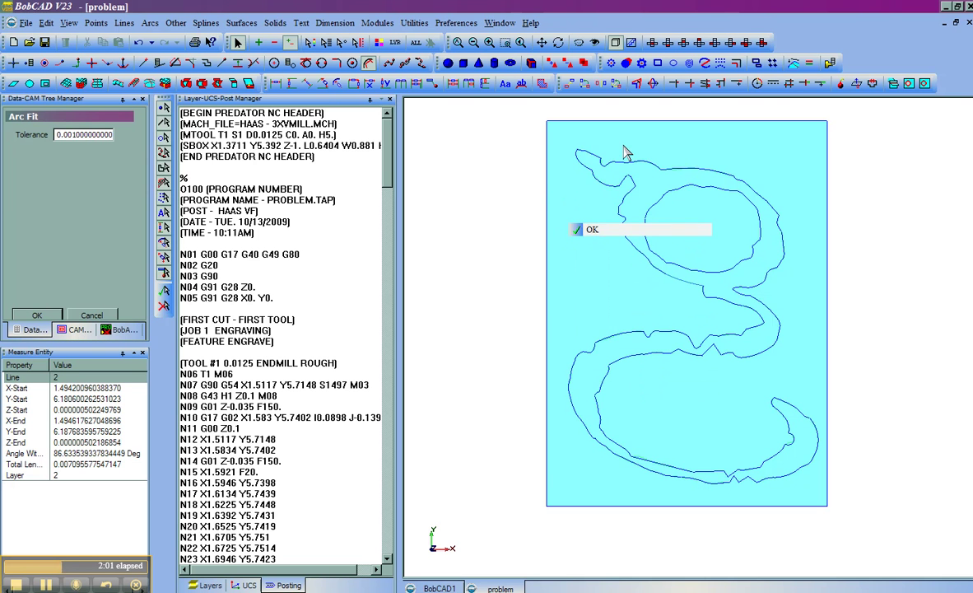
- Reselect the arc-fitted outer contour as the Engrave feature's geometry
drag(614, 144, 574, 173)
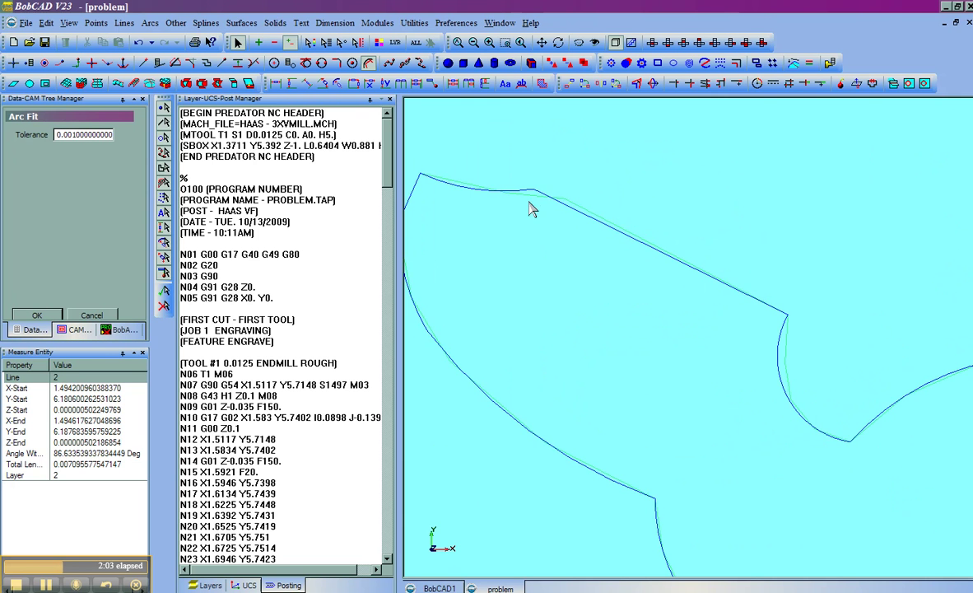
click(78, 330)
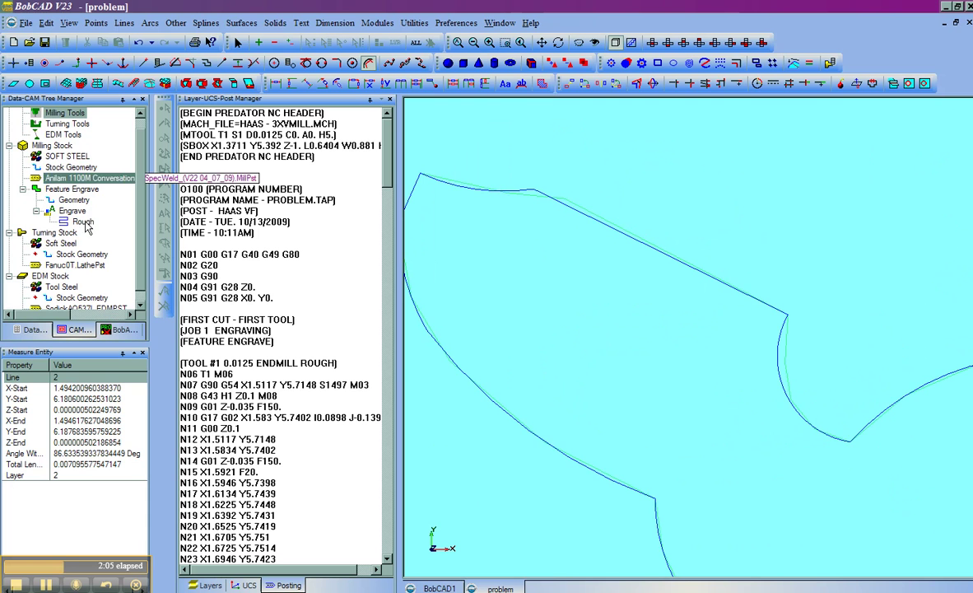
click(74, 201)
right_click(73, 197)
click(87, 201)
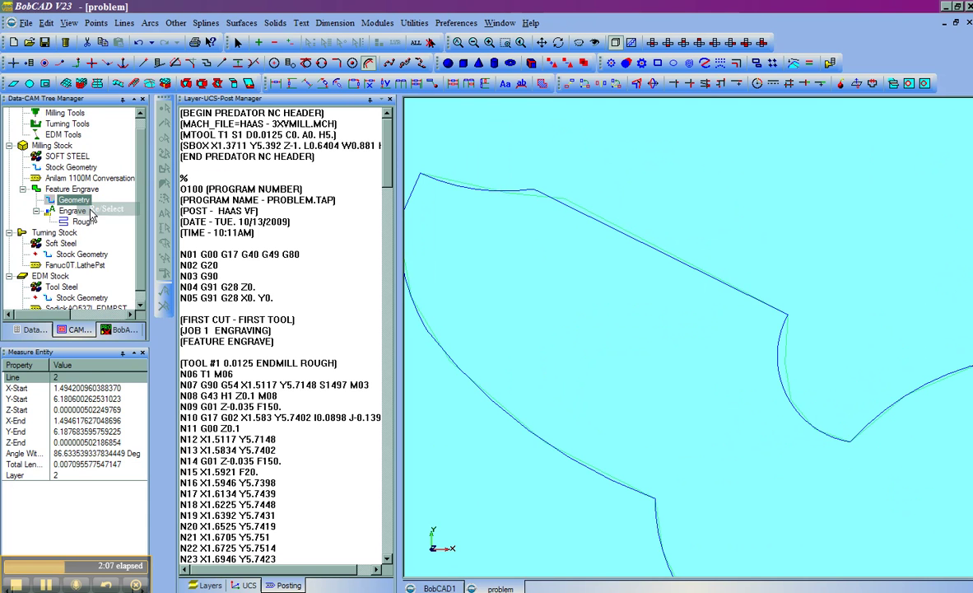
click(498, 194)
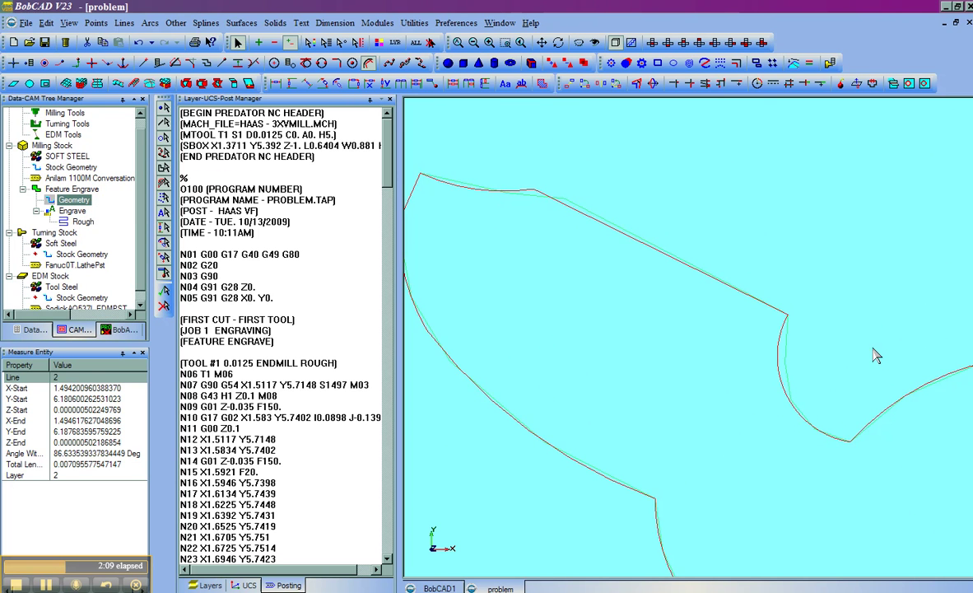
right_click(585, 146)
click(599, 145)
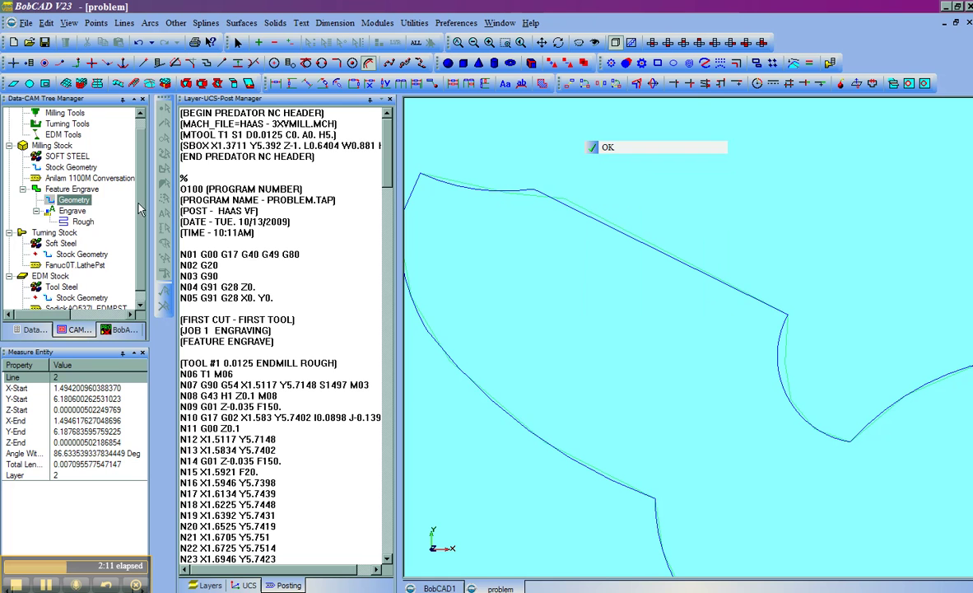
- Post the milling program for the arc-fitted contour
right_click(70, 122)
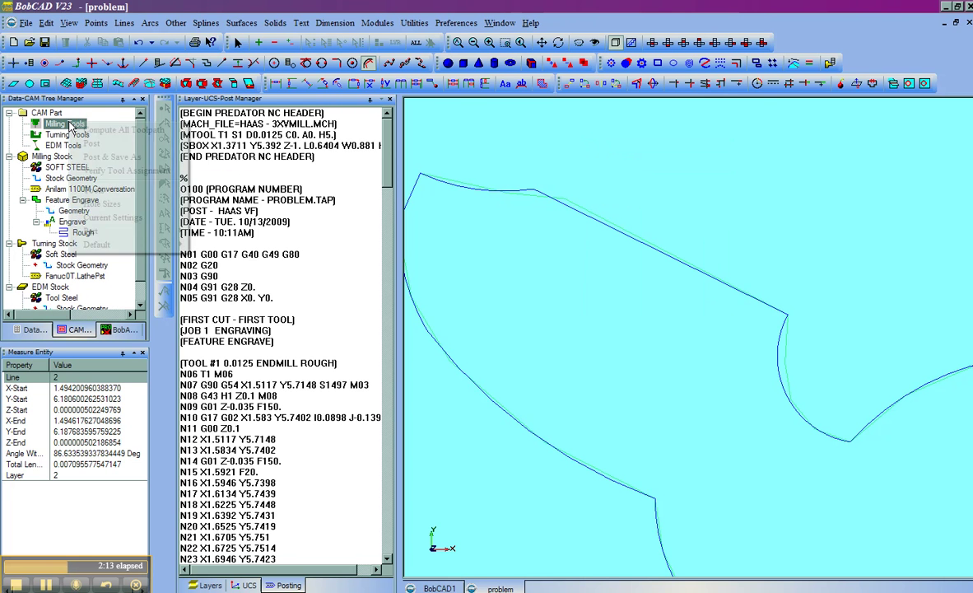
click(101, 145)
right_click(288, 155)
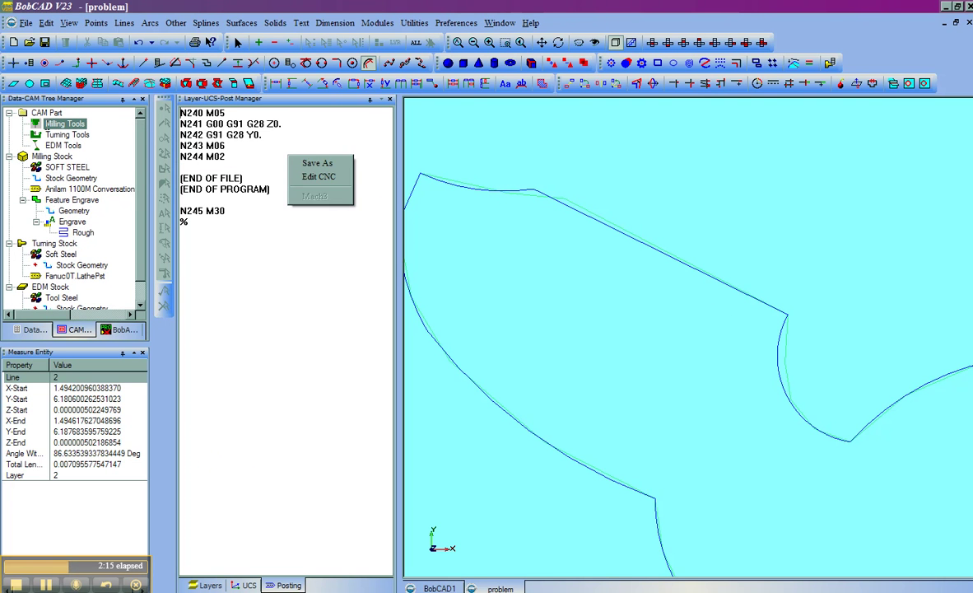
right_click(47, 118)
click(66, 149)
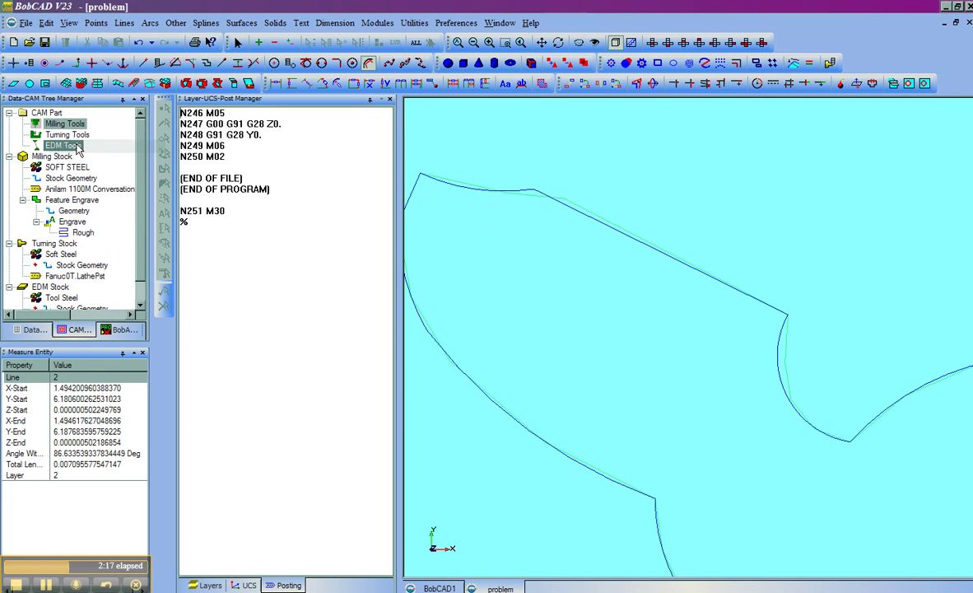
- Reselect the arc-fitted outer contour as the Engrave geometry and repost the milling program
click(69, 211)
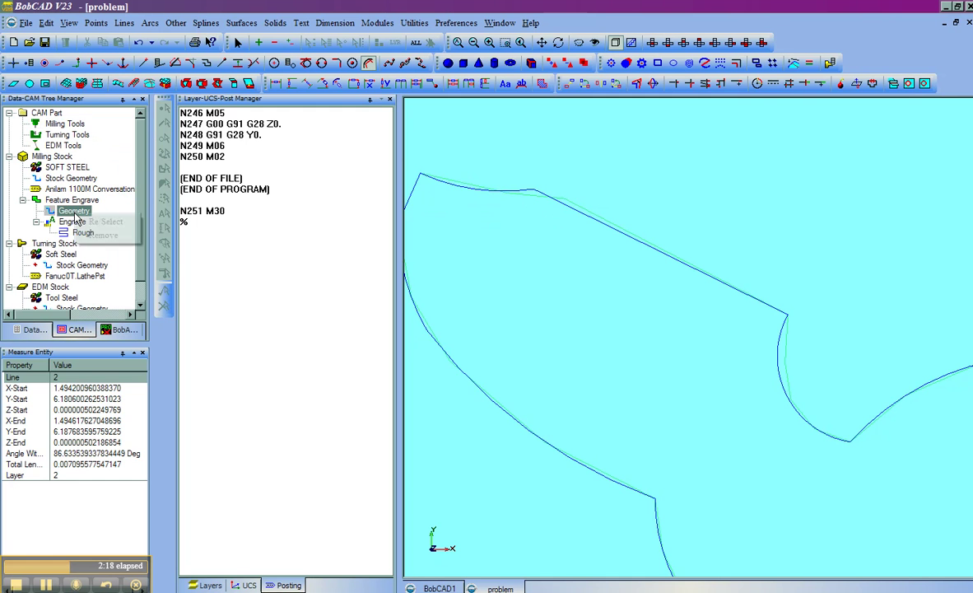
right_click(454, 182)
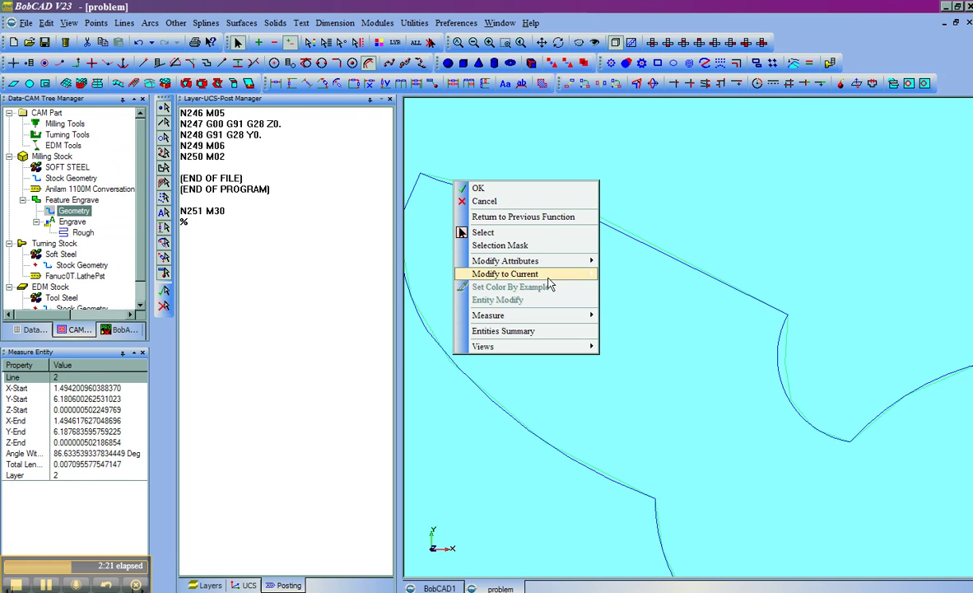
click(483, 201)
click(46, 587)
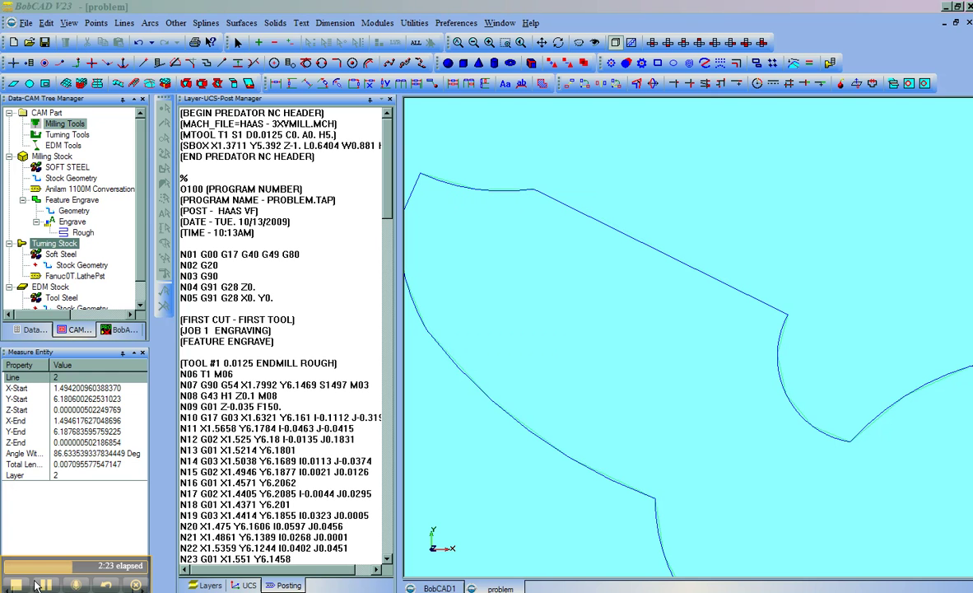
- Backplot the reposted arc-fitted program in the Predator CNC Editor, and return to BobCAD
click(245, 191)
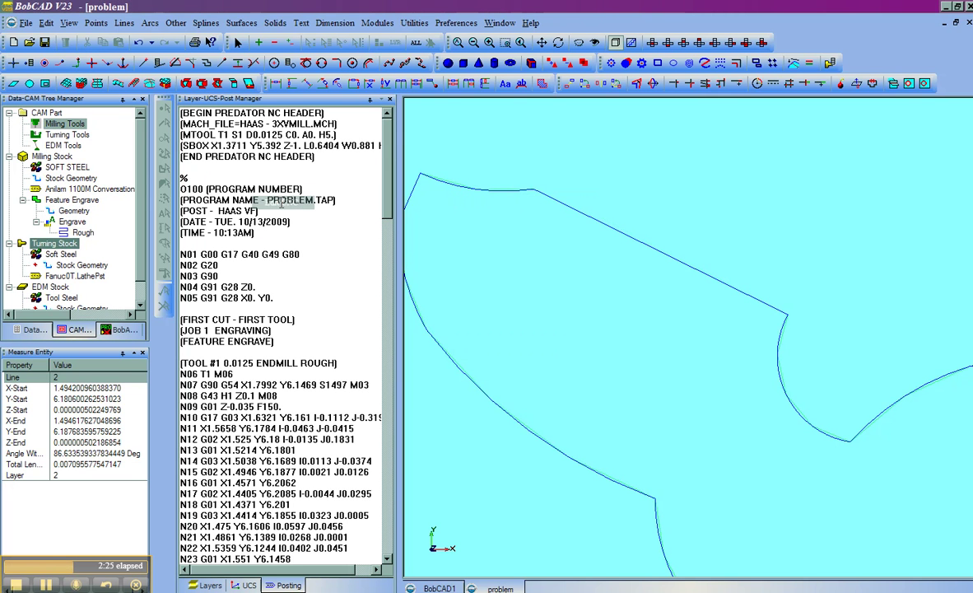
double_click(281, 203)
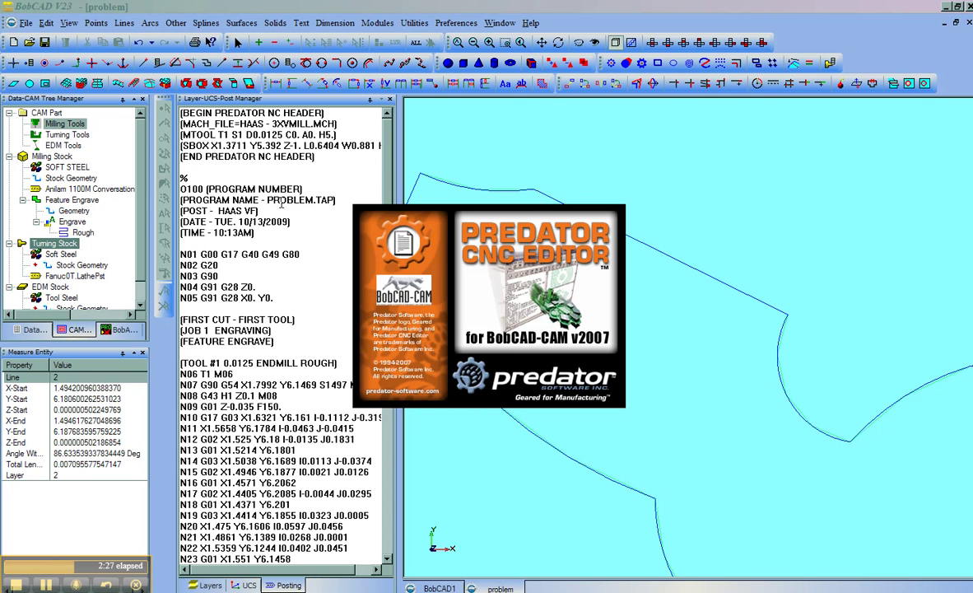
right_click(127, 92)
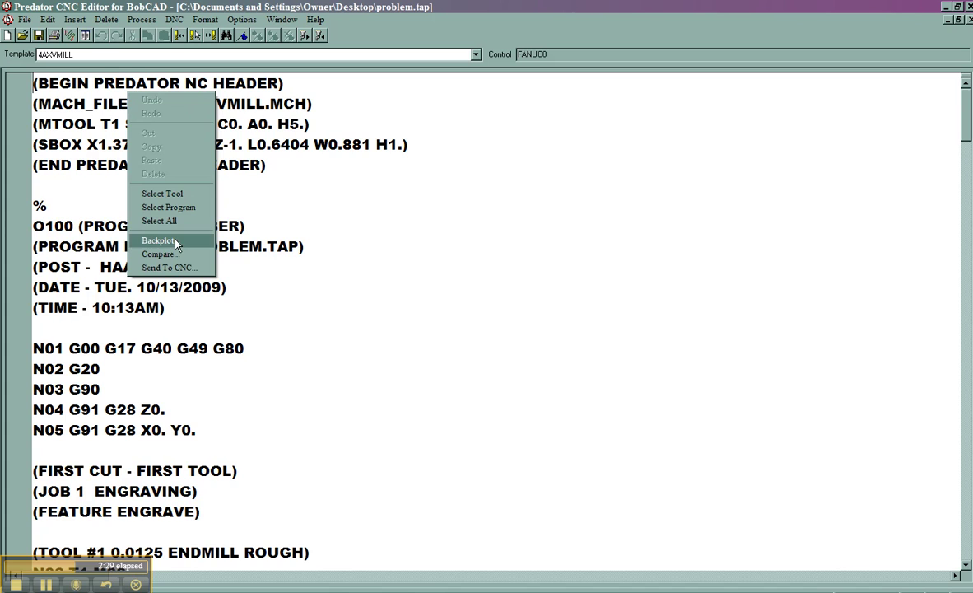
click(162, 222)
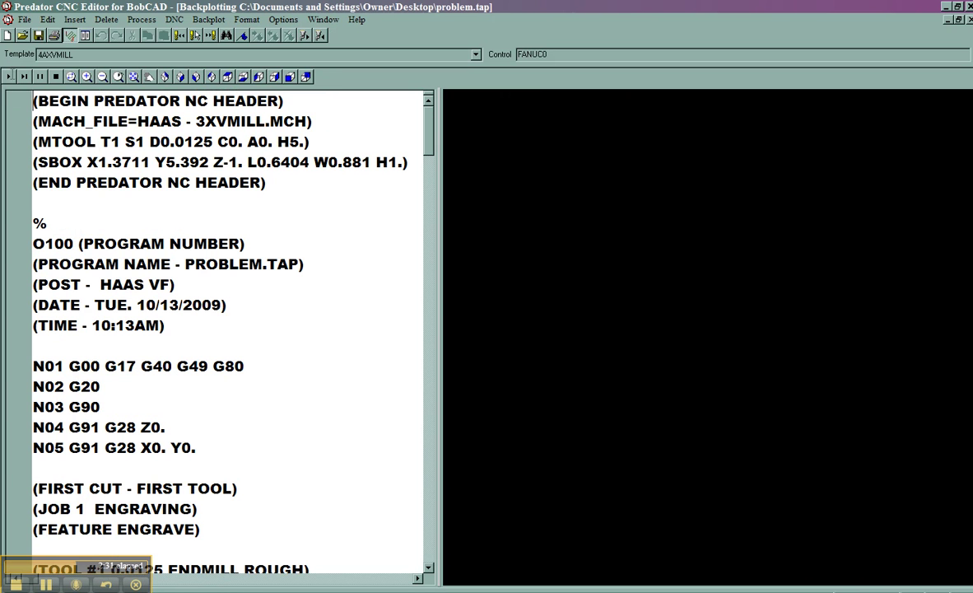
click(8, 77)
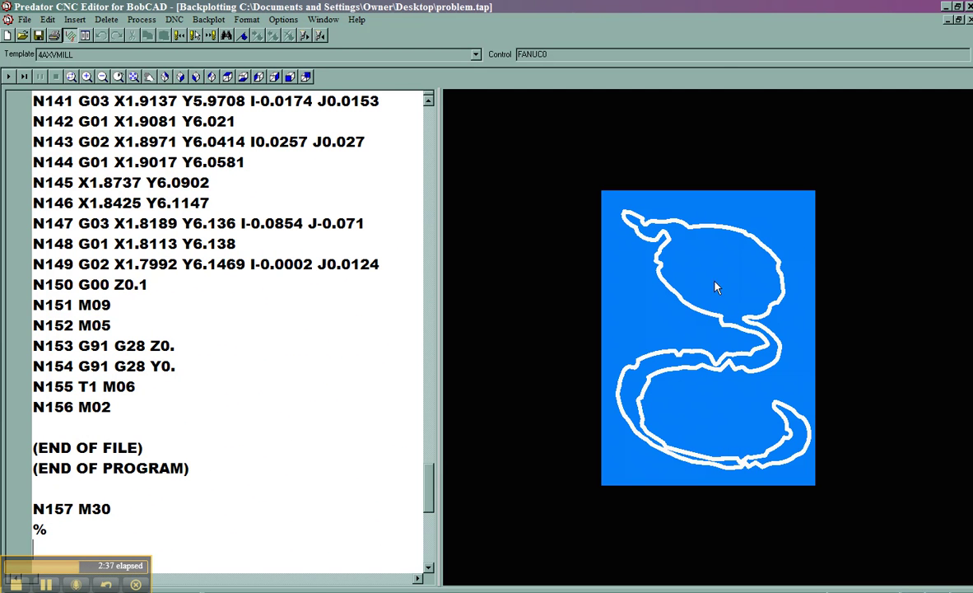
click(967, 5)
- Examine the inner and outer contours of the letter g, and review the Equalize and Arc Fit settings
scroll(606, 317, down, 5)
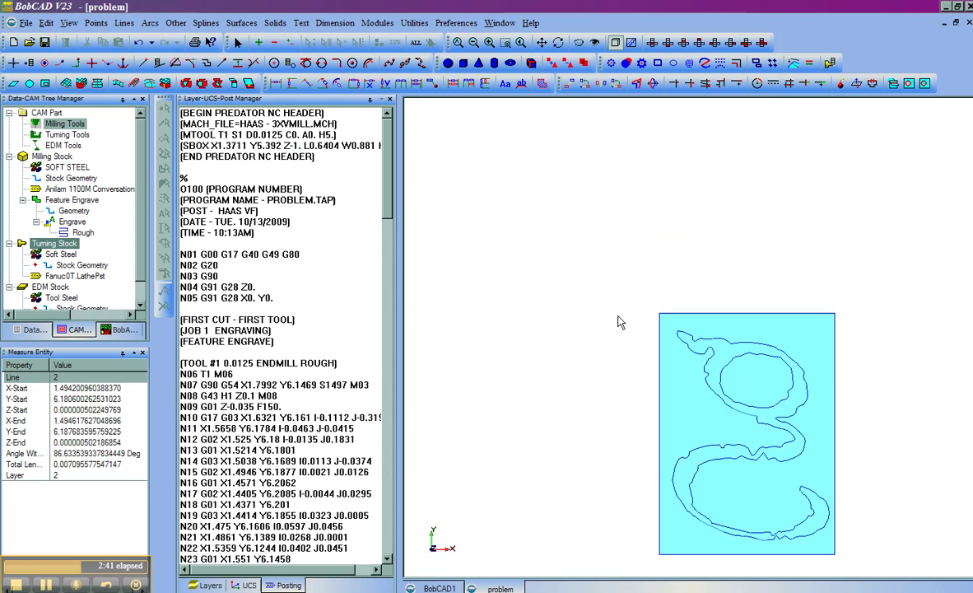
drag(793, 342, 730, 413)
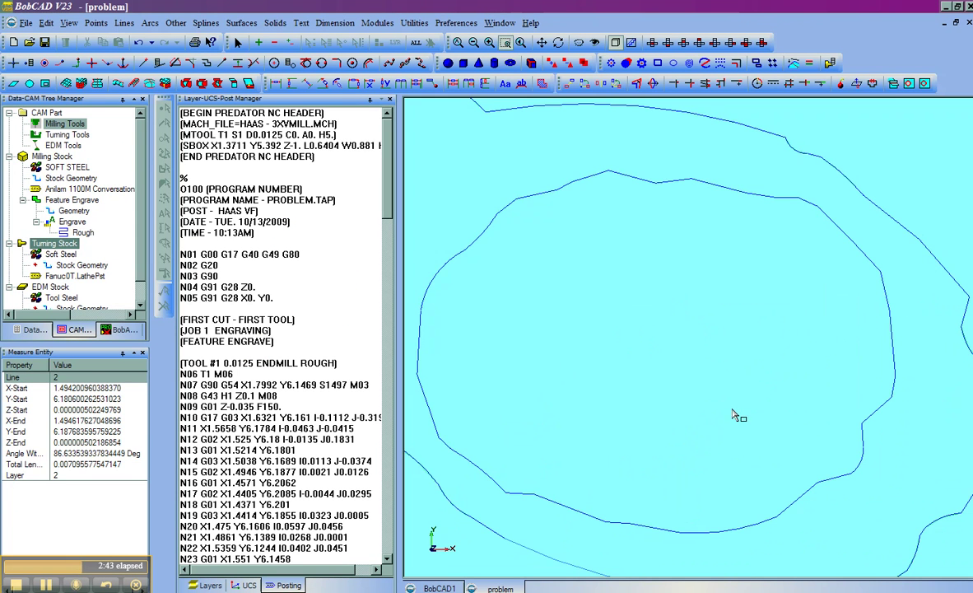
scroll(732, 359, down, 5)
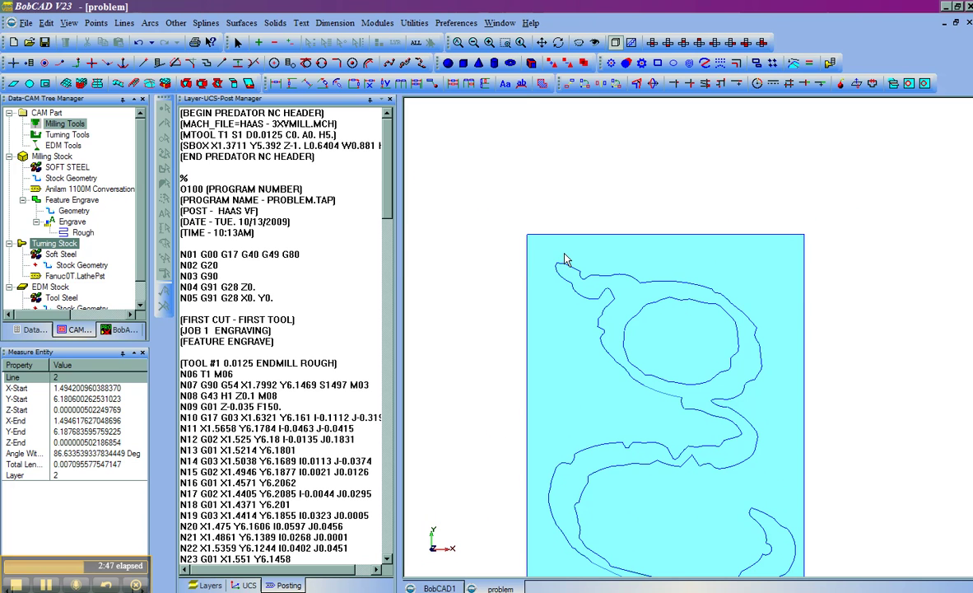
click(414, 23)
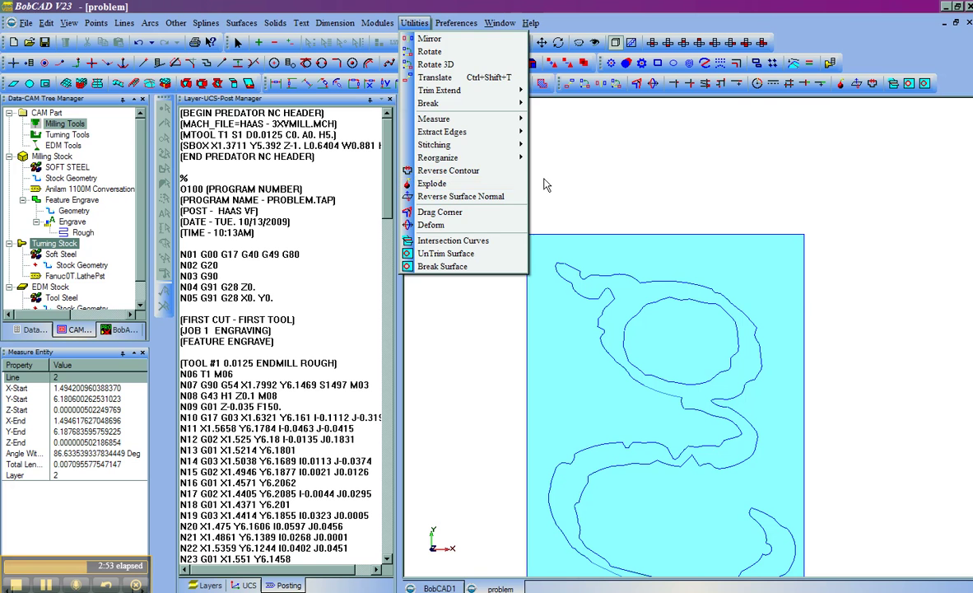
click(636, 168)
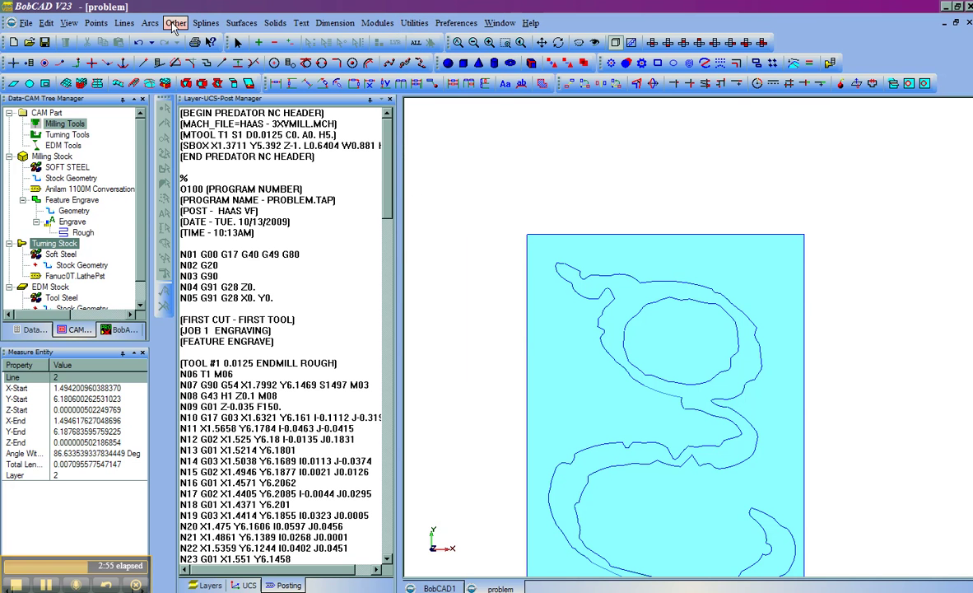
click(176, 25)
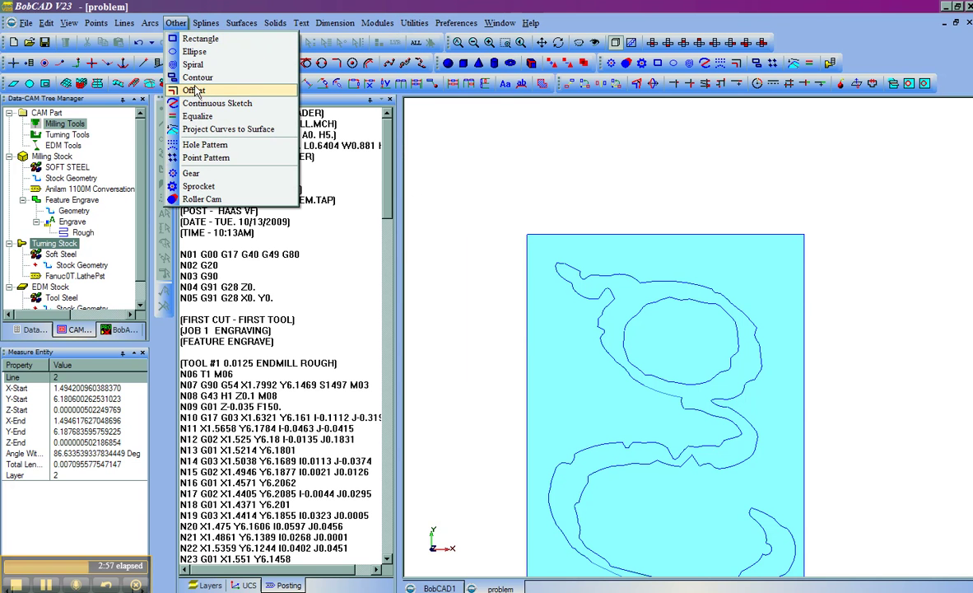
click(197, 116)
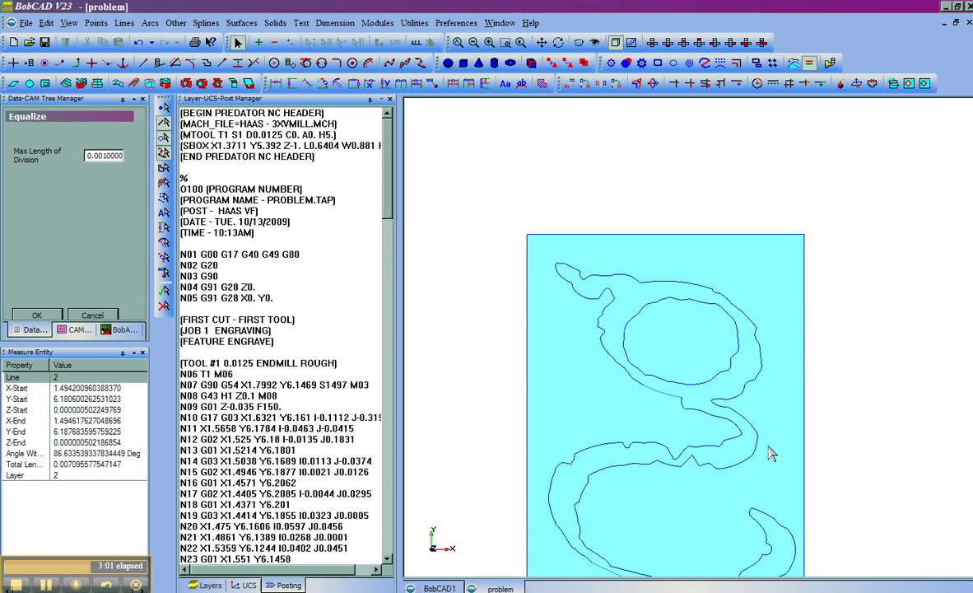
click(150, 25)
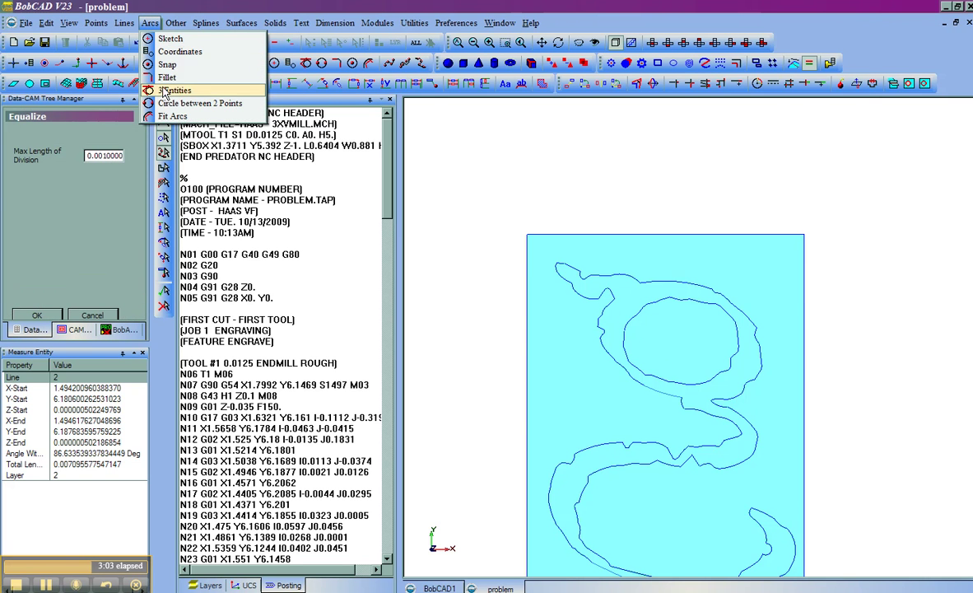
click(173, 116)
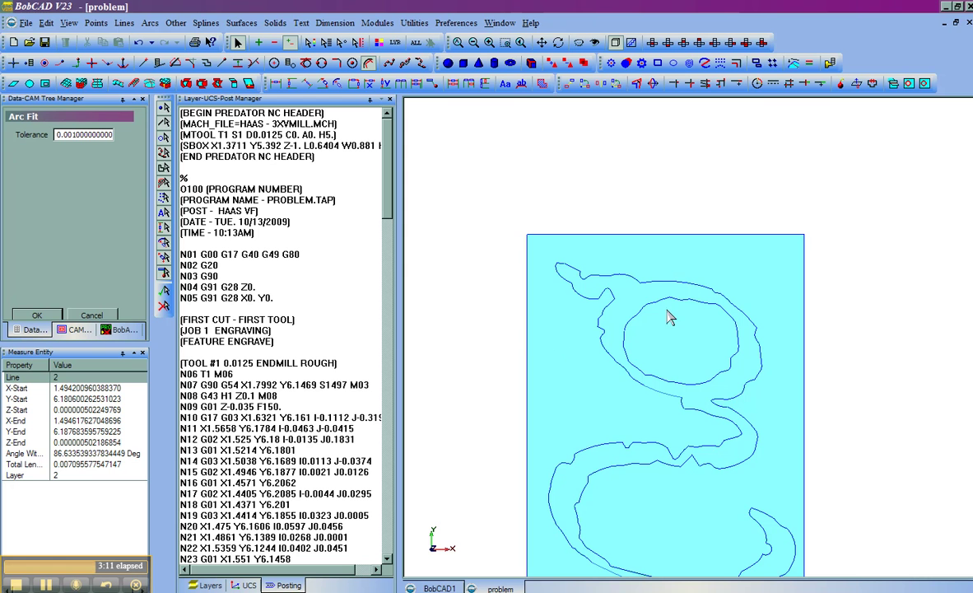
- Undo the last two changes to the contour geometry and leave the Arc Fit command
key(ctrl+z)
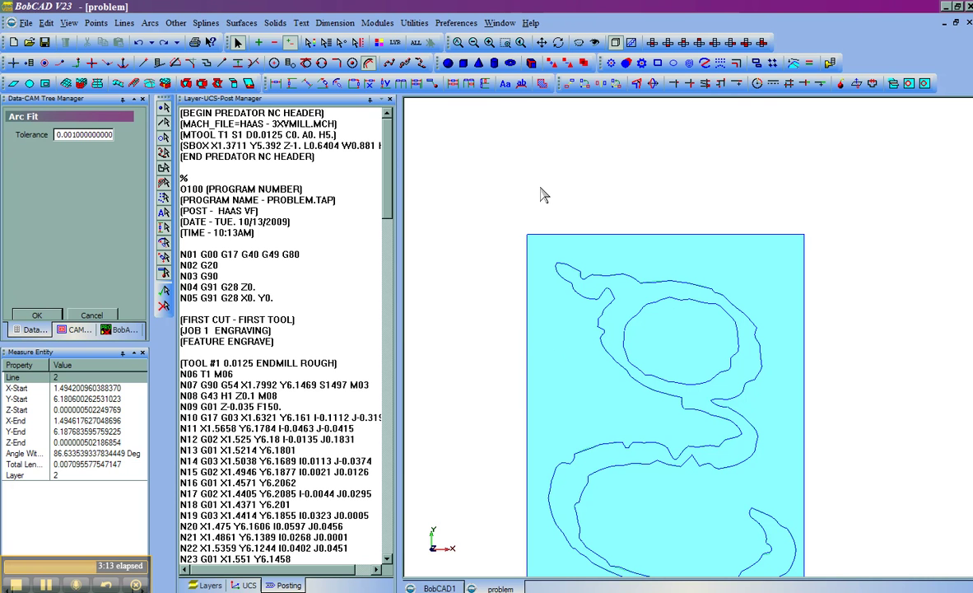
key(ctrl+z)
click(73, 315)
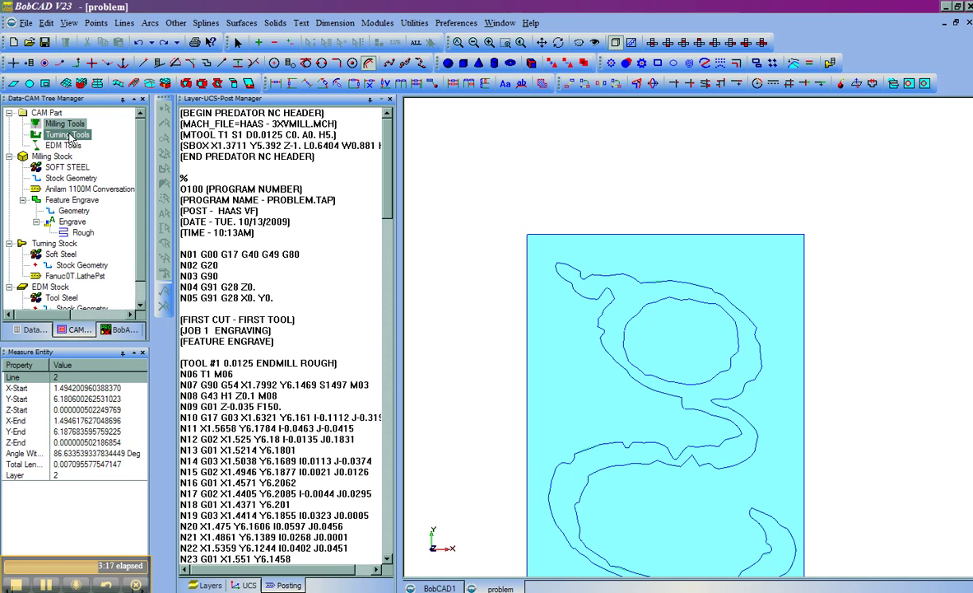
- Reselect the outer contour of the letter g as the Engrave feature's geometry and compute its toolpath
click(83, 212)
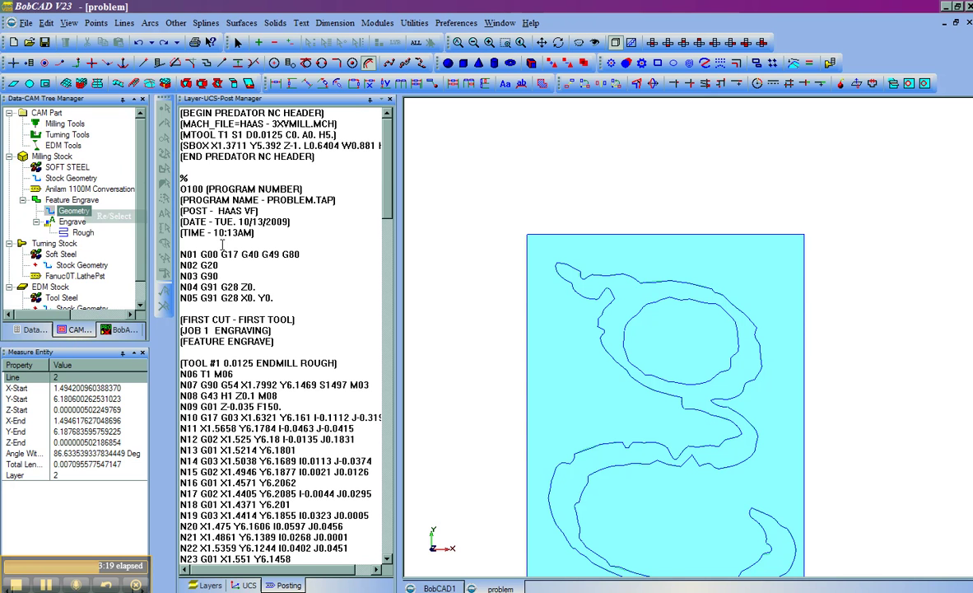
click(568, 268)
right_click(580, 276)
click(599, 278)
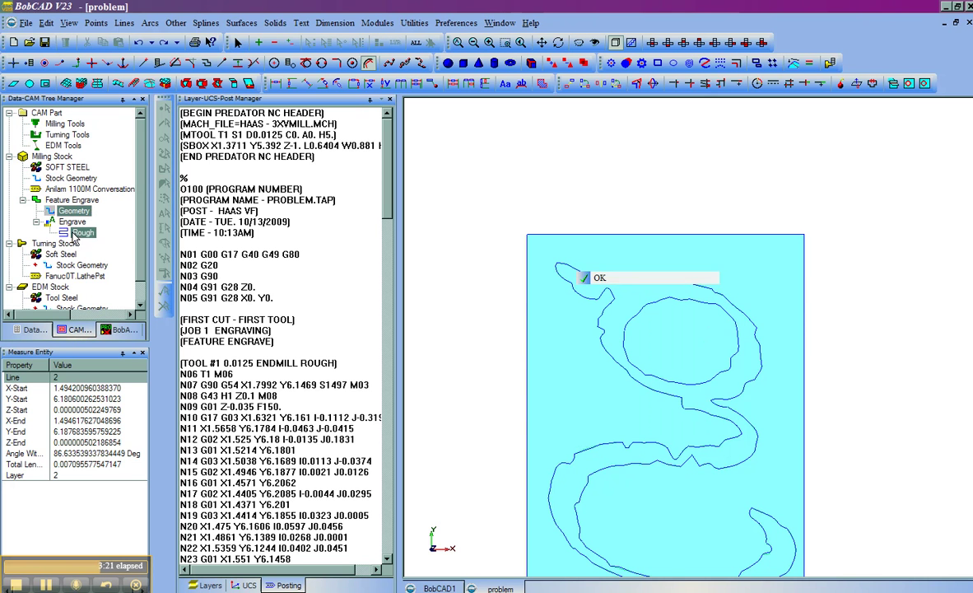
right_click(71, 224)
click(106, 248)
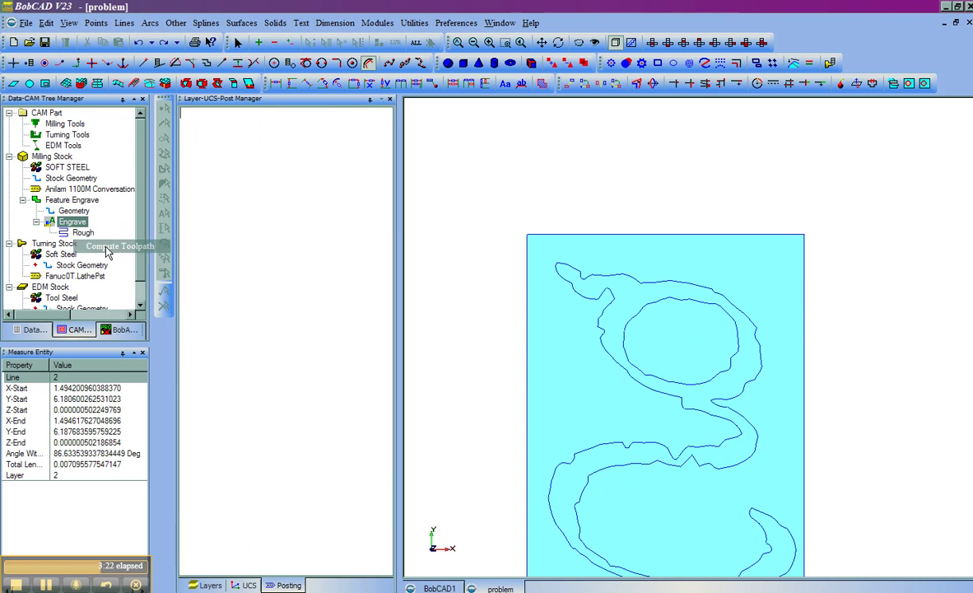
- Post the milling program for the contour restored by the undo
click(64, 123)
right_click(64, 123)
click(83, 151)
- Open the new program in the Predator CNC Editor to backplot it, and return to BobCAD
right_click(250, 153)
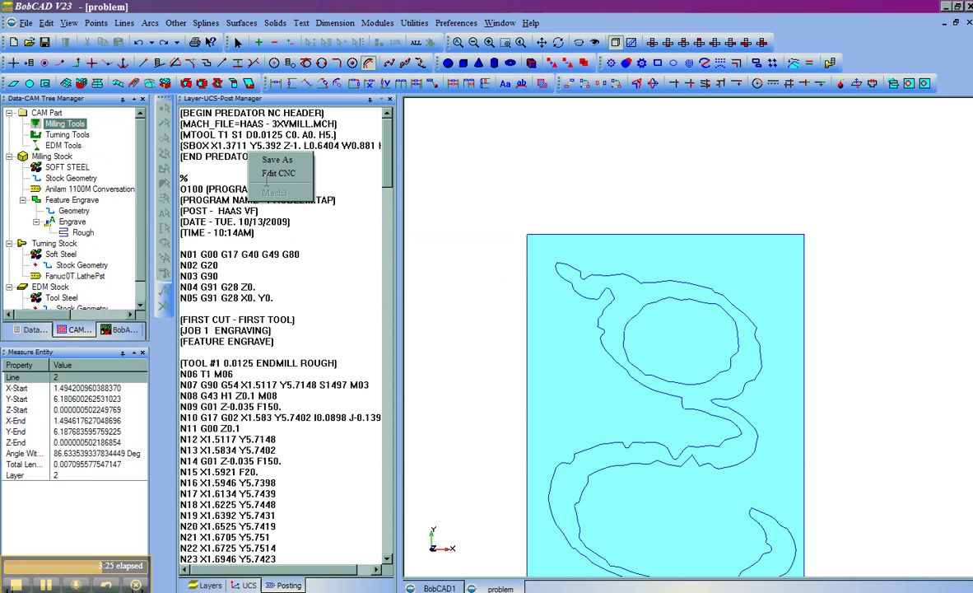
click(266, 175)
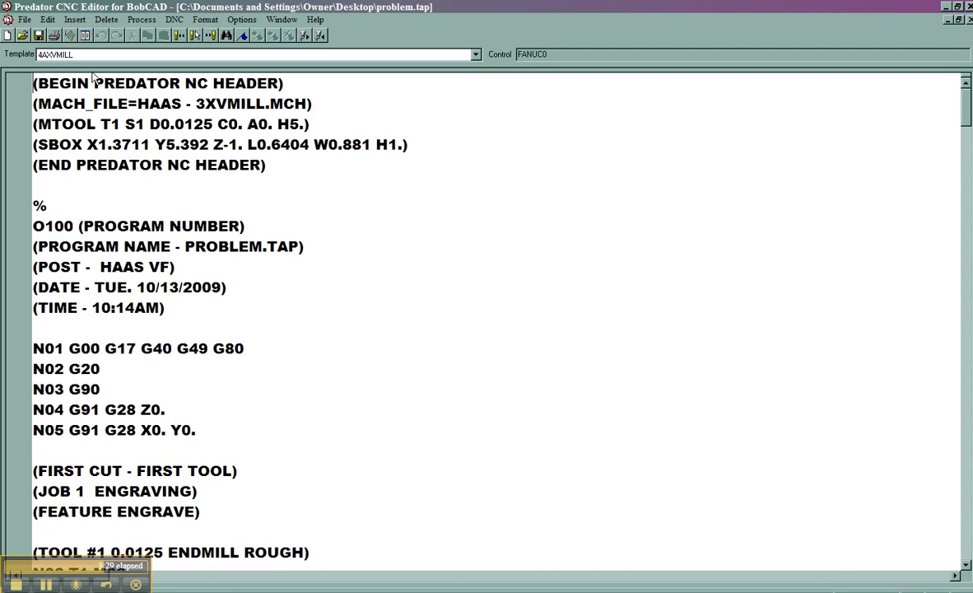
right_click(122, 108)
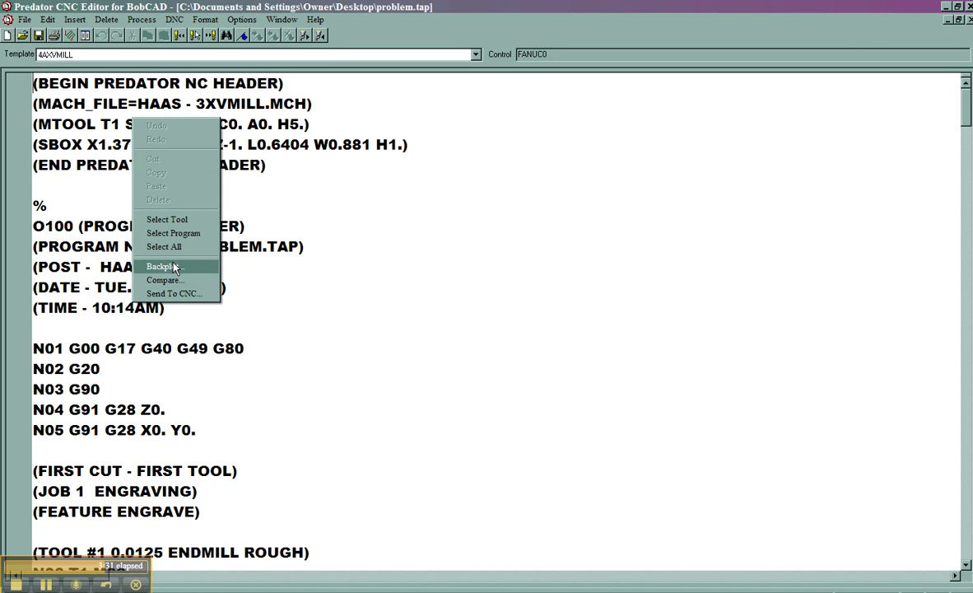
click(160, 242)
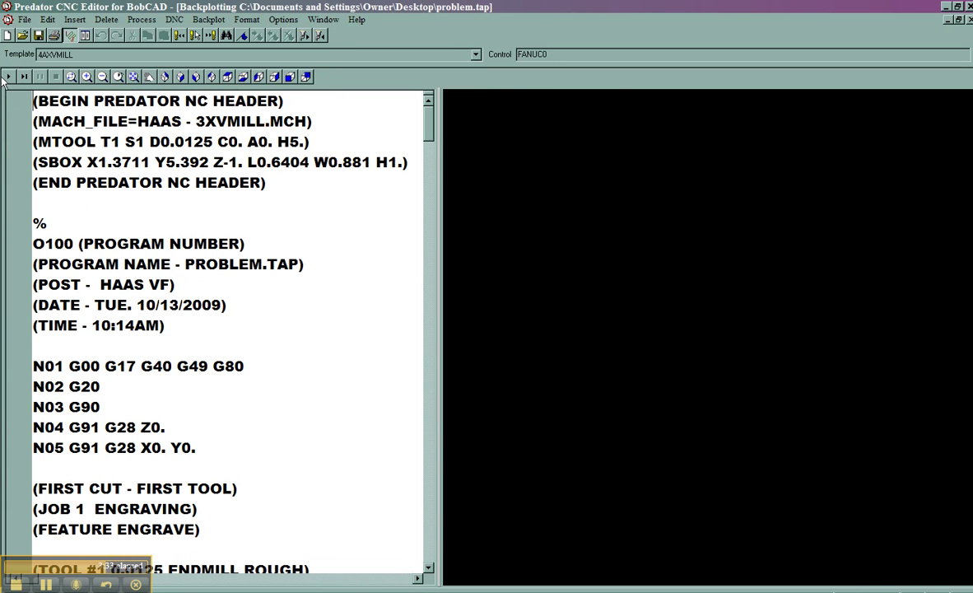
click(6, 77)
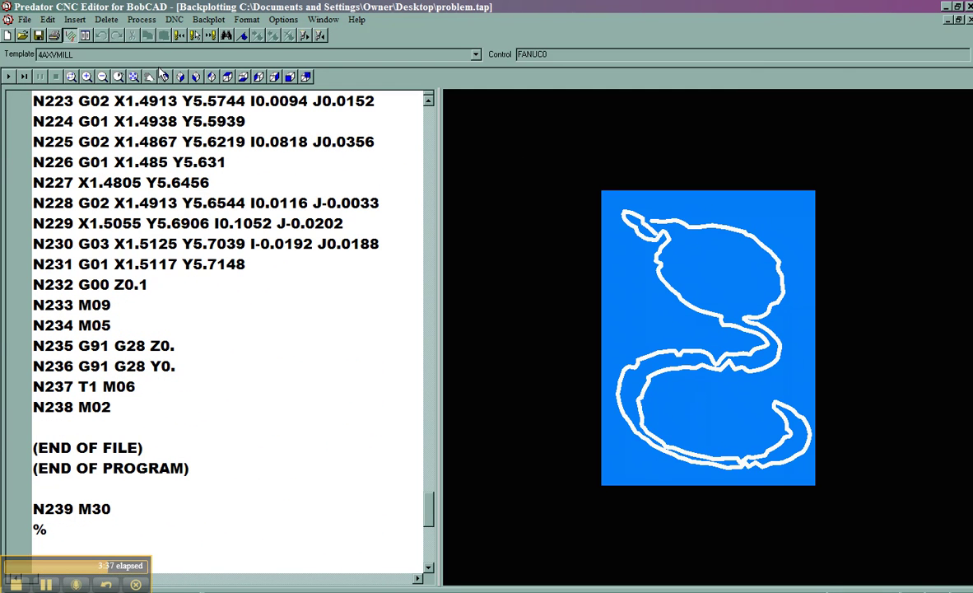
right_click(696, 6)
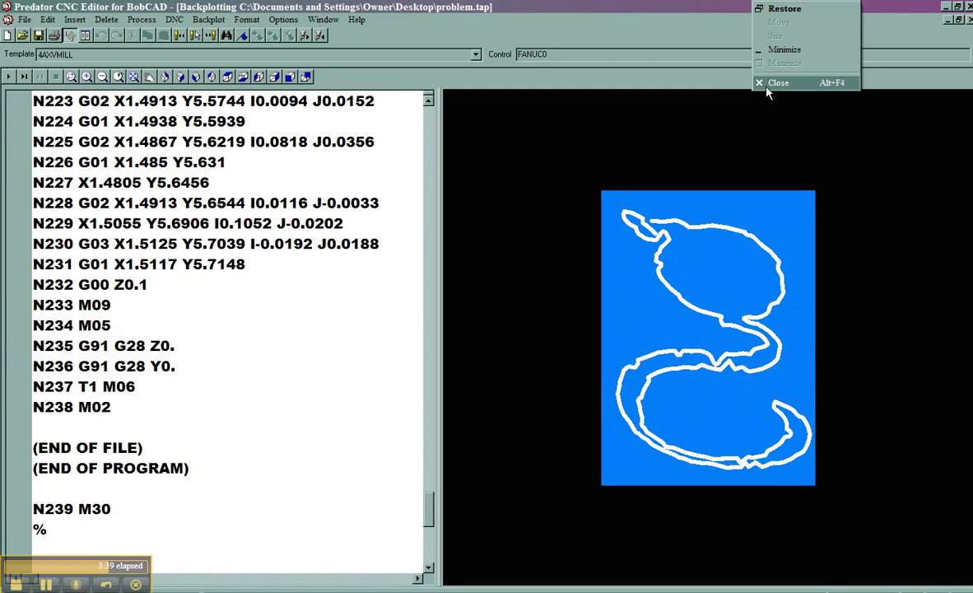
click(707, 79)
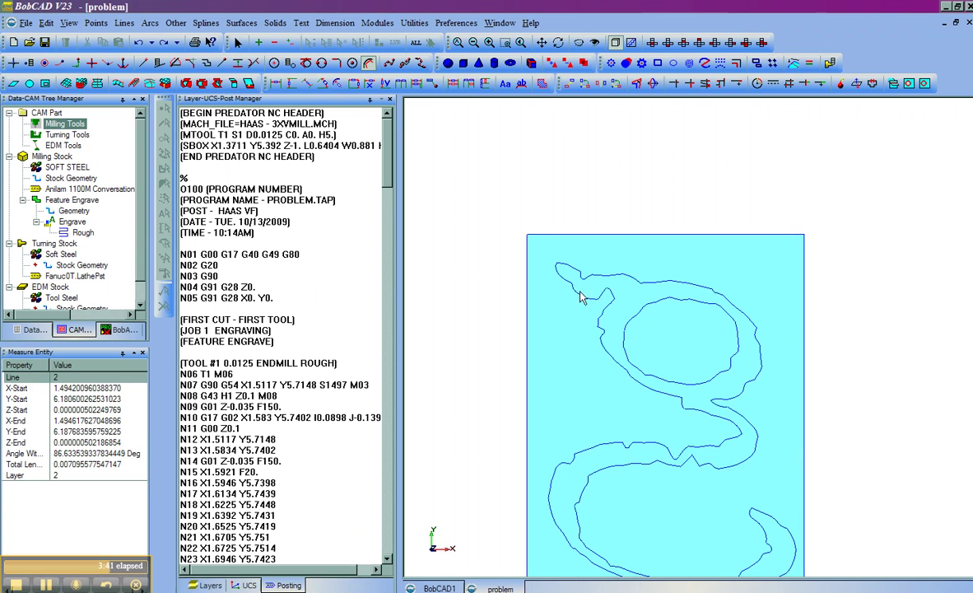
- Equalize the outer contour of the letter g with a maximum division length of 0.001
click(82, 135)
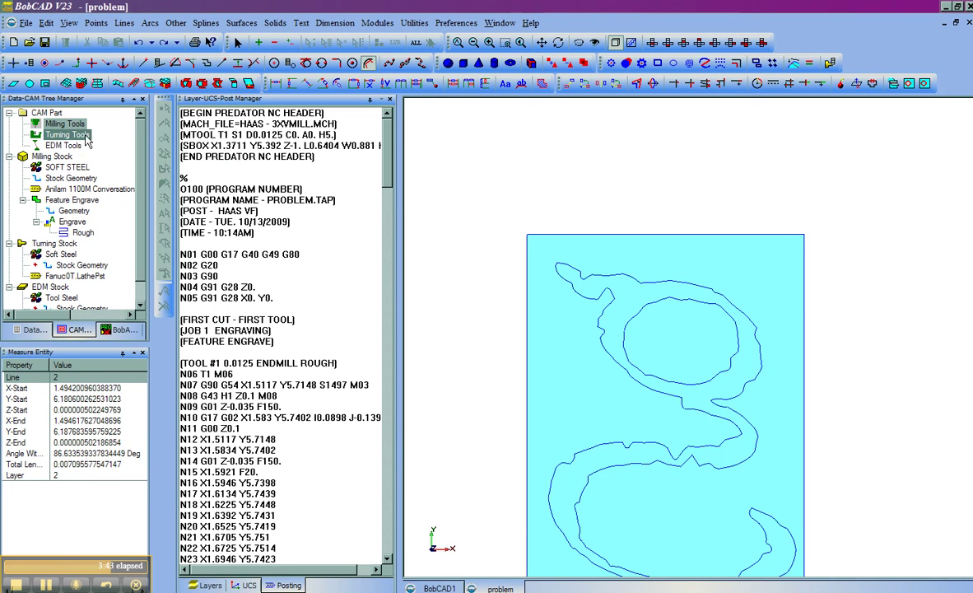
click(92, 189)
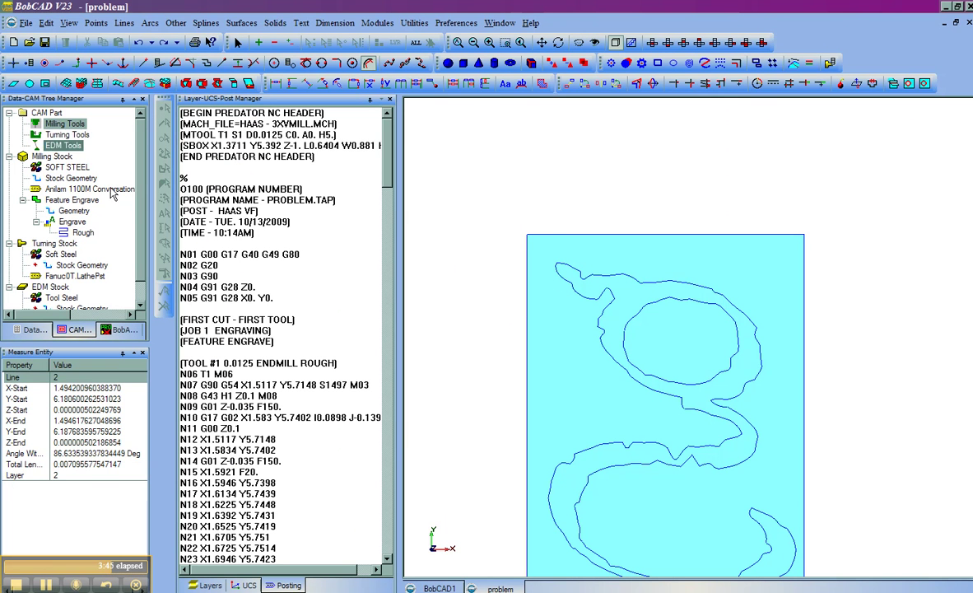
click(176, 22)
click(198, 116)
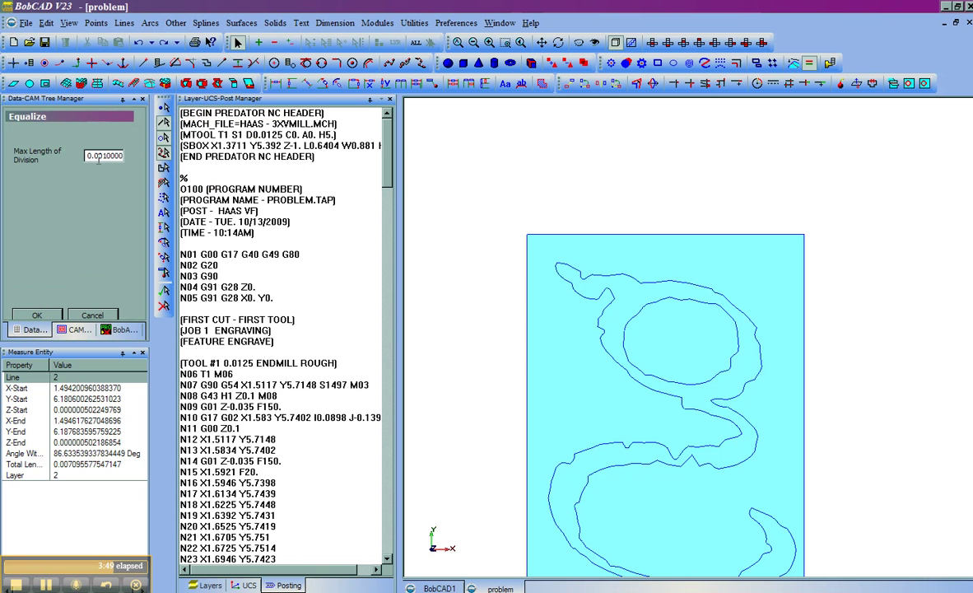
shift+click(575, 268)
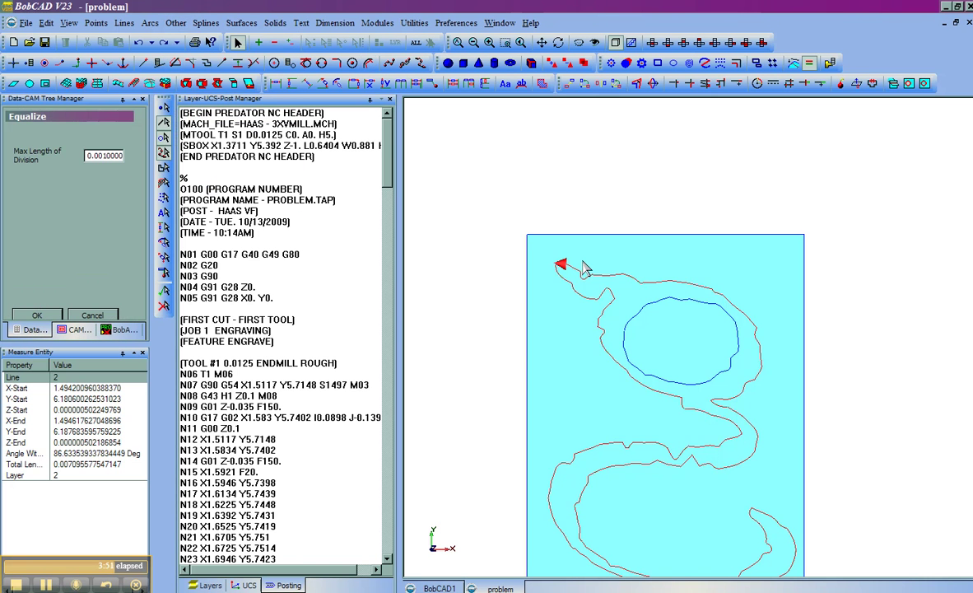
right_click(583, 262)
click(599, 269)
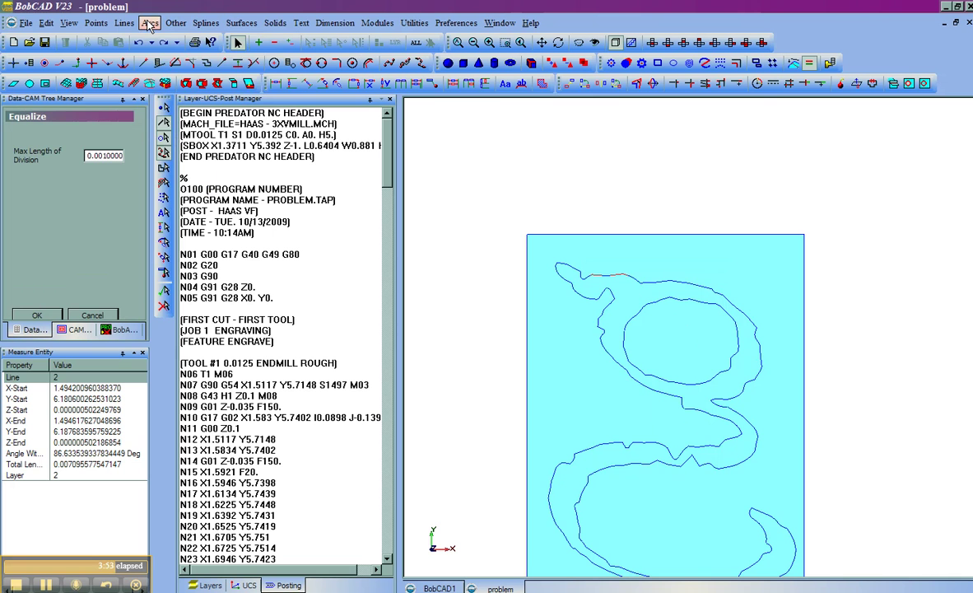
- Arc Fit the equalized outer contour of the letter g with a tolerance of 0.001
click(149, 23)
click(172, 116)
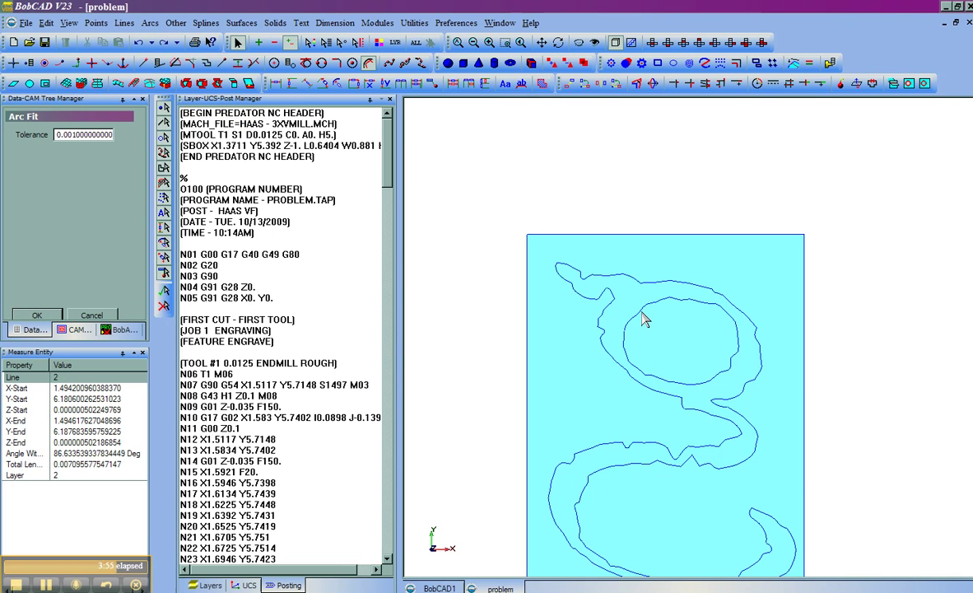
click(608, 280)
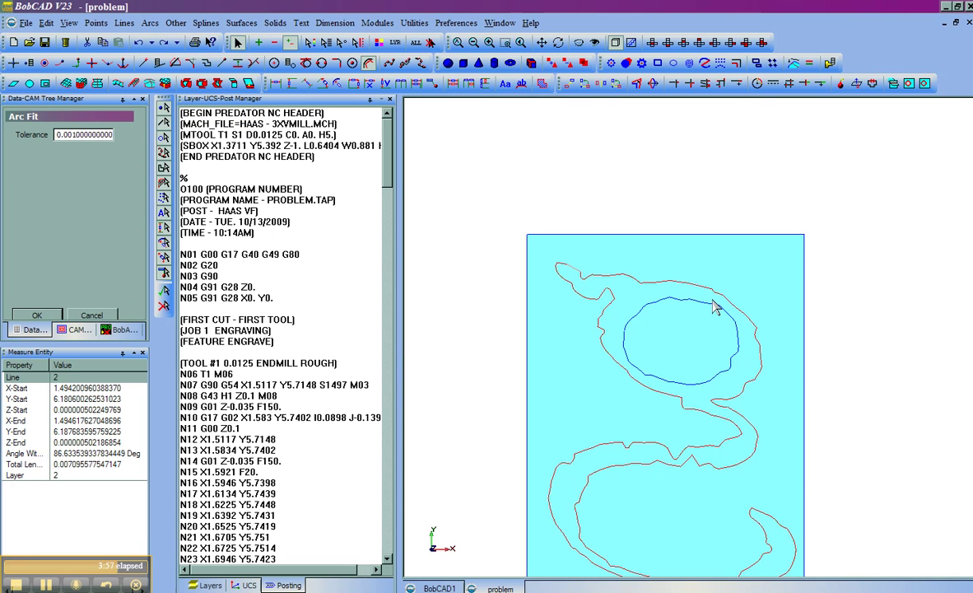
right_click(632, 246)
click(652, 256)
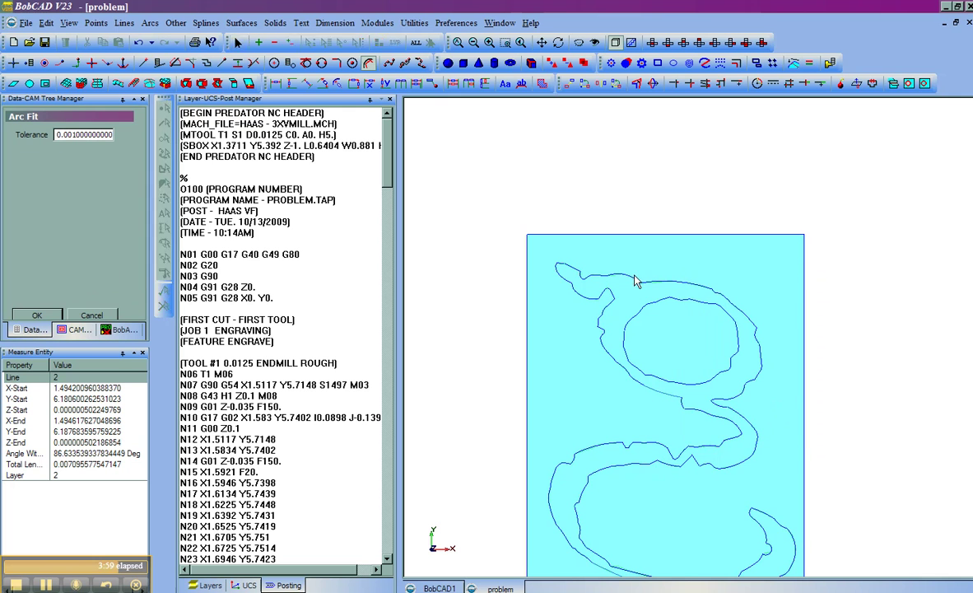
- Reselect the arc-fitted outer contour of the letter g as the Engrave feature's geometry and compute its toolpath
click(73, 211)
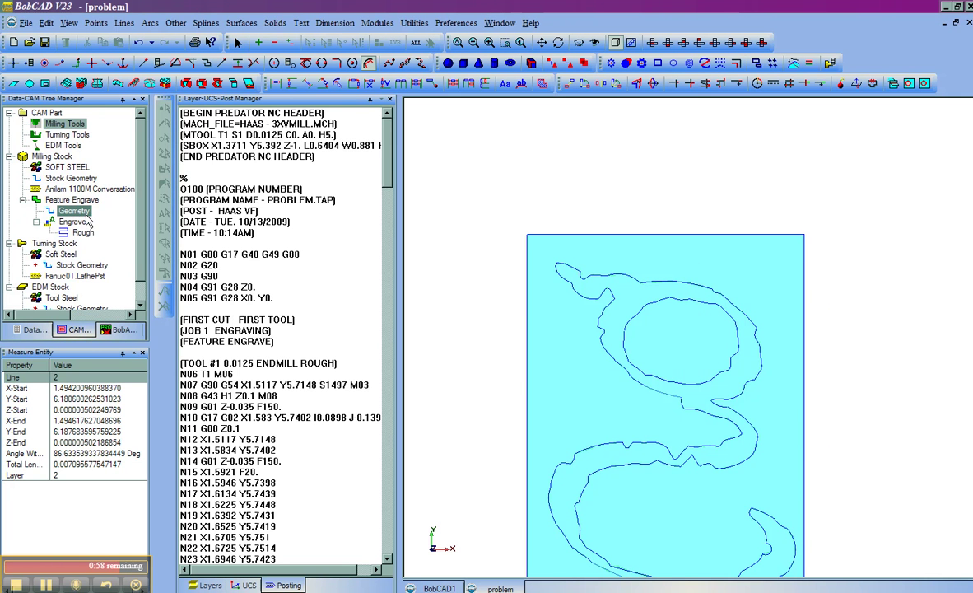
right_click(582, 257)
click(601, 268)
right_click(71, 222)
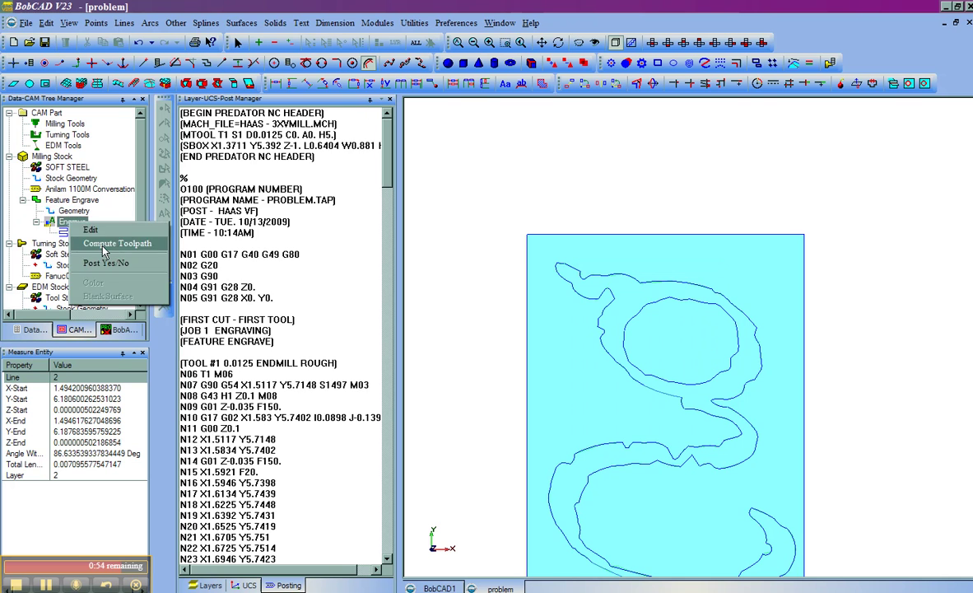
click(102, 247)
- Post the milling program for the equalized and arc-fitted contour
click(64, 124)
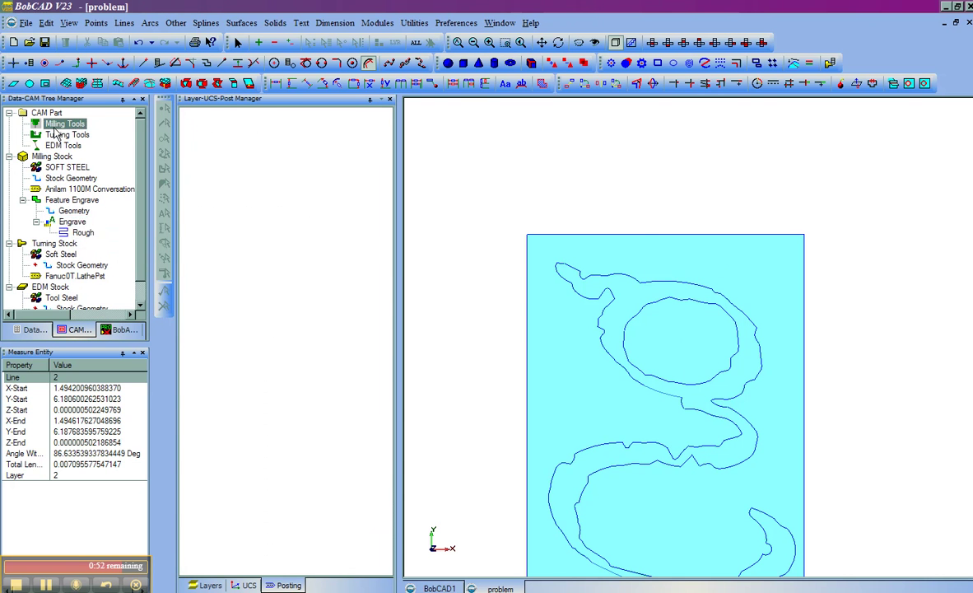
right_click(58, 122)
click(70, 138)
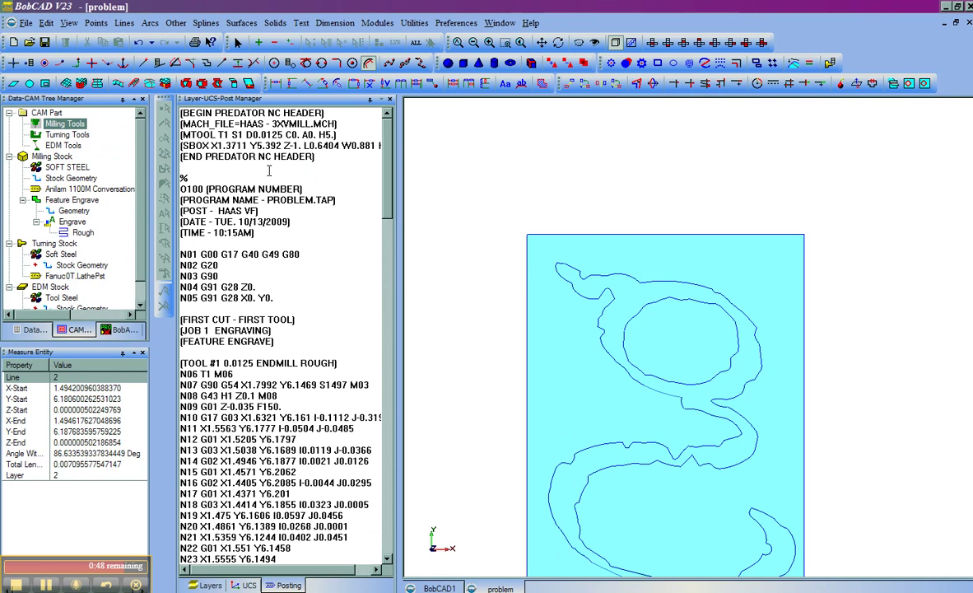
- Open the newly posted program in the Predator CNC Editor and run its backplot
double_click(268, 170)
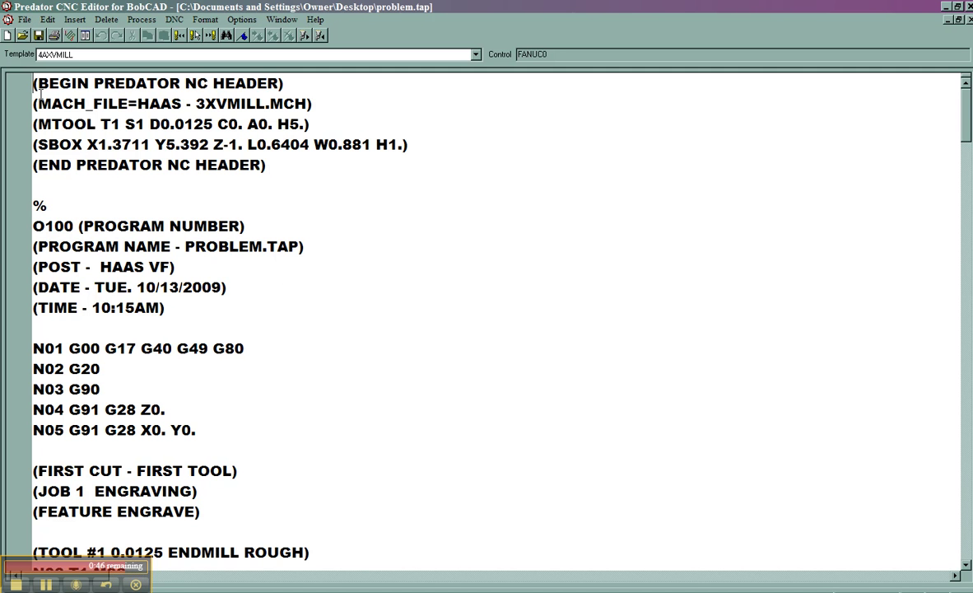
right_click(104, 127)
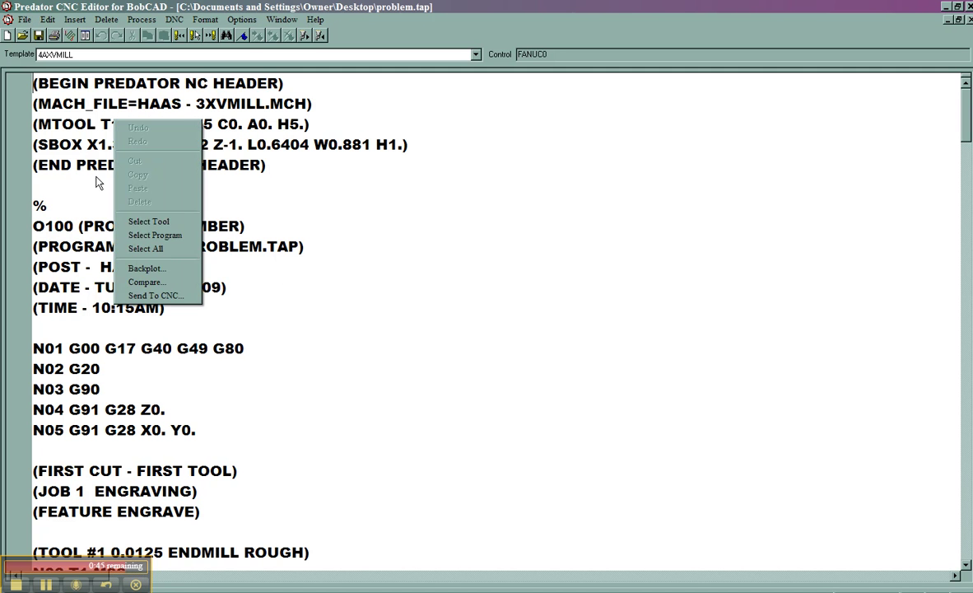
click(172, 268)
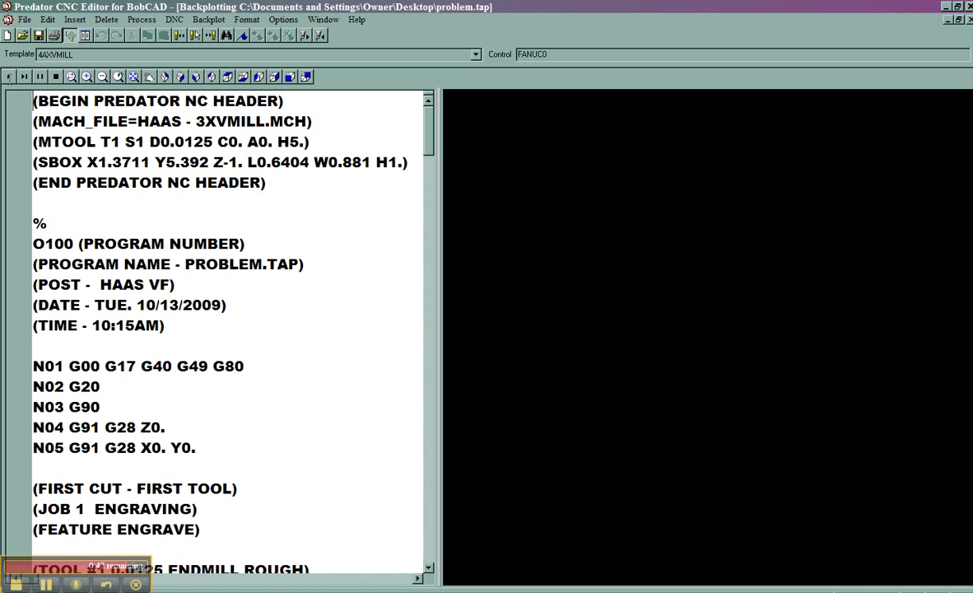
click(9, 77)
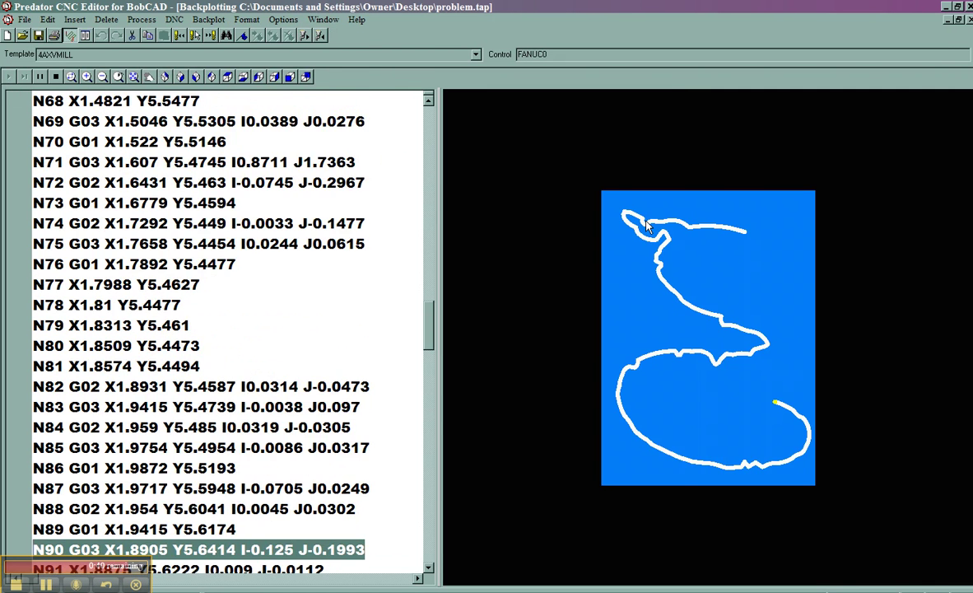